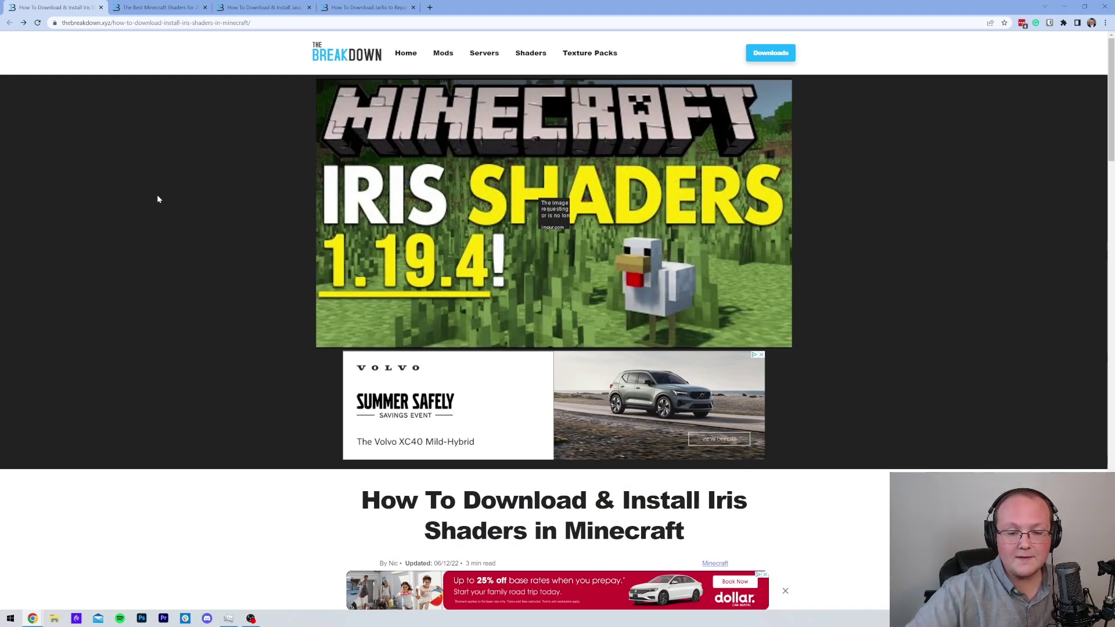
- Follow the article's Iris Shaders download link and download the universal JAR of the Iris installer
scroll(937, 208, "down", 2)
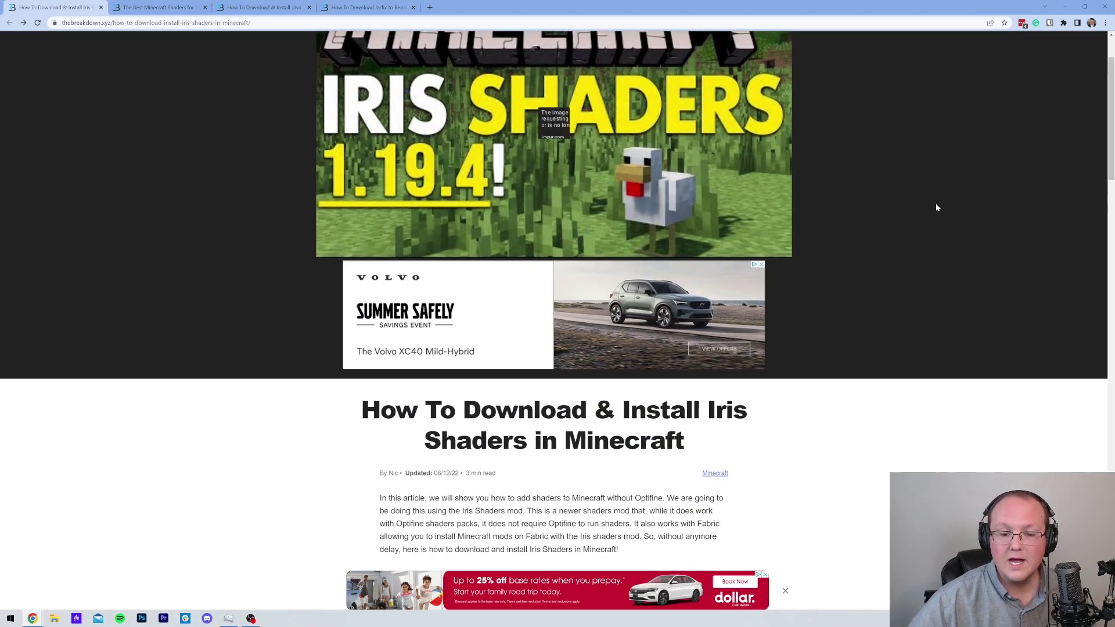
scroll(936, 207, "down", 12)
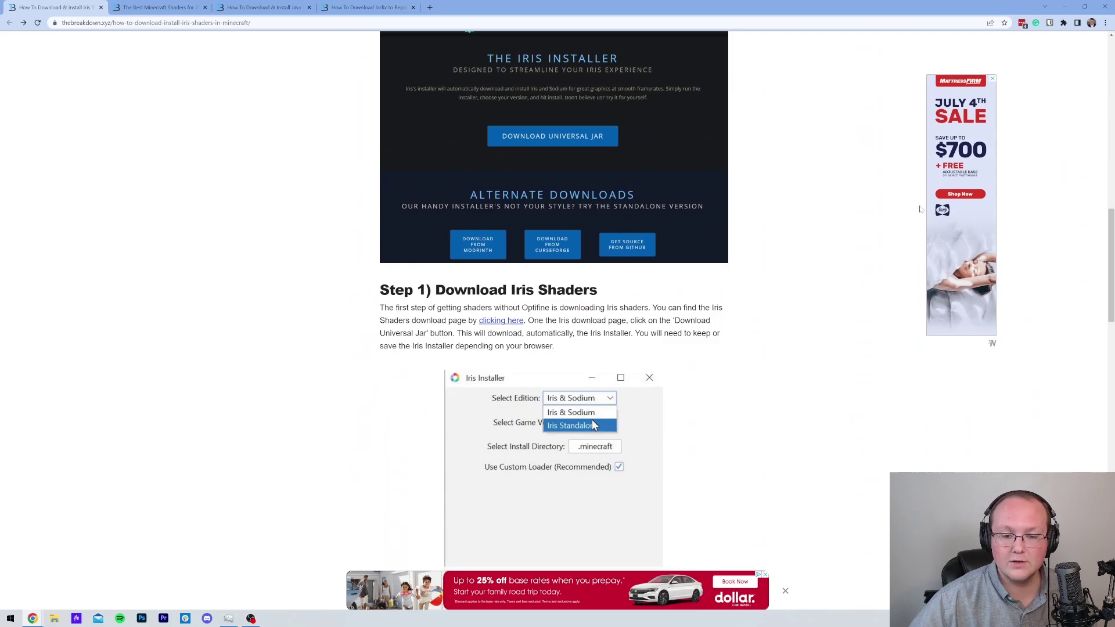
scroll(920, 209, "up", 5)
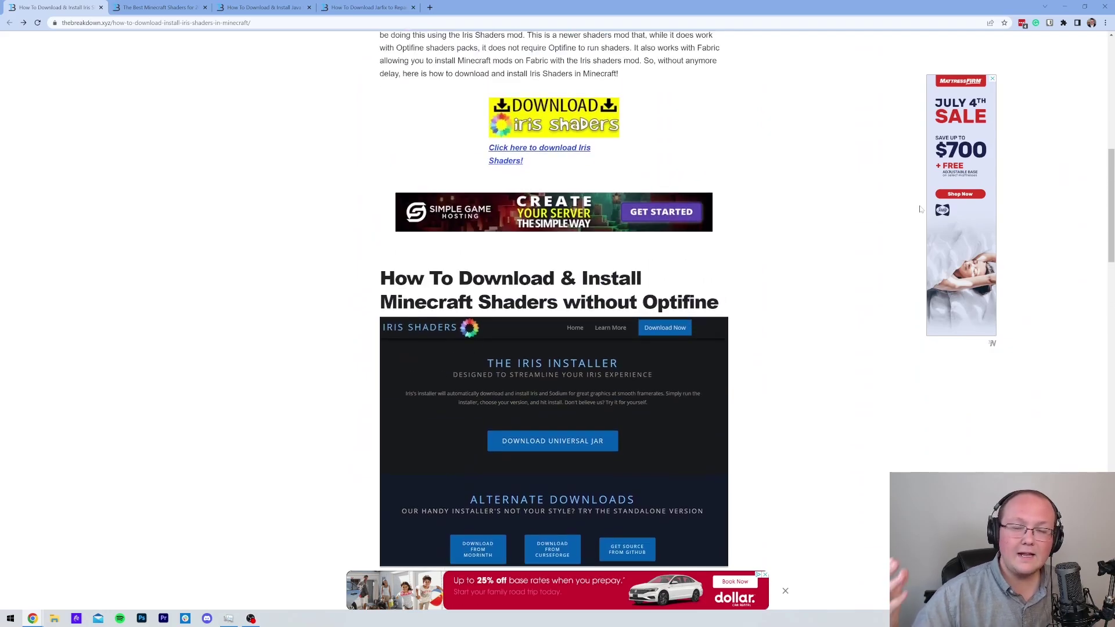
scroll(996, 200, "up", 3)
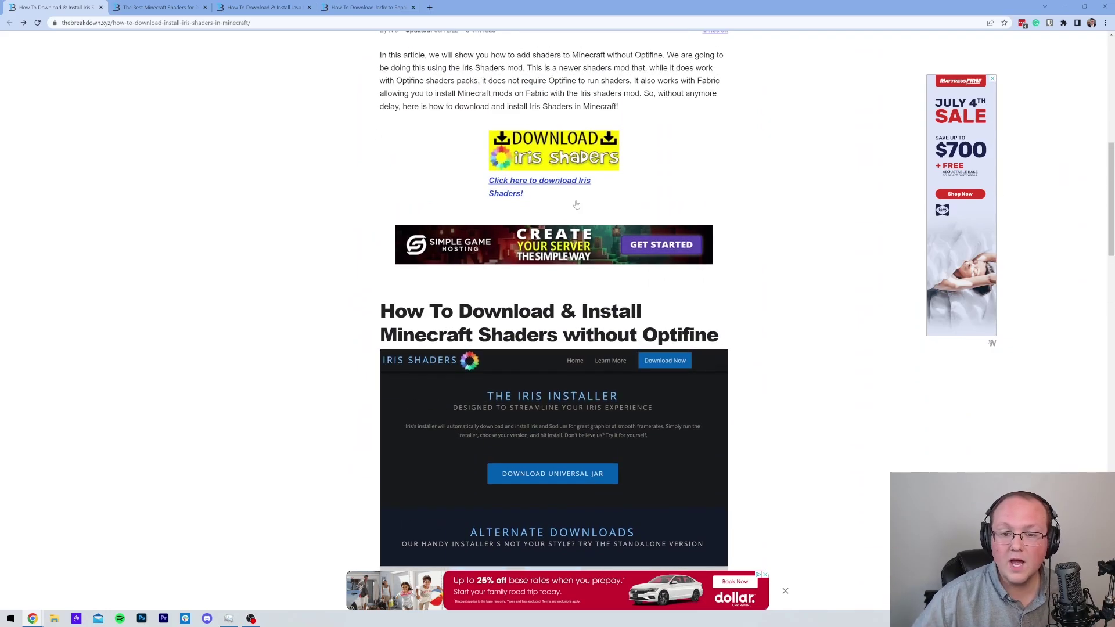
left_click(539, 297)
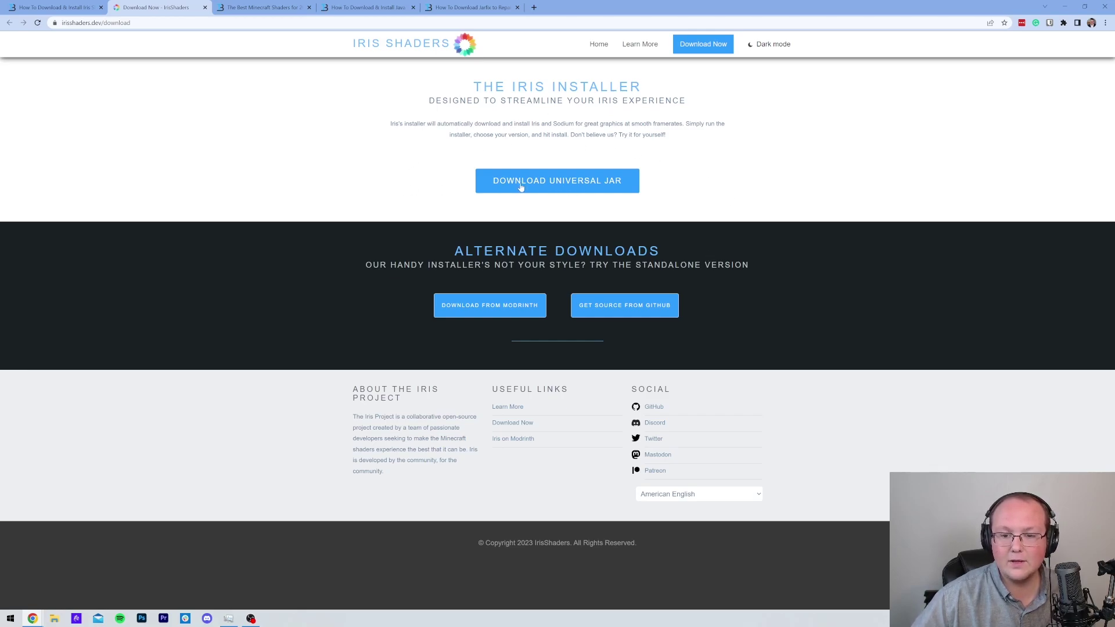
left_click(554, 182)
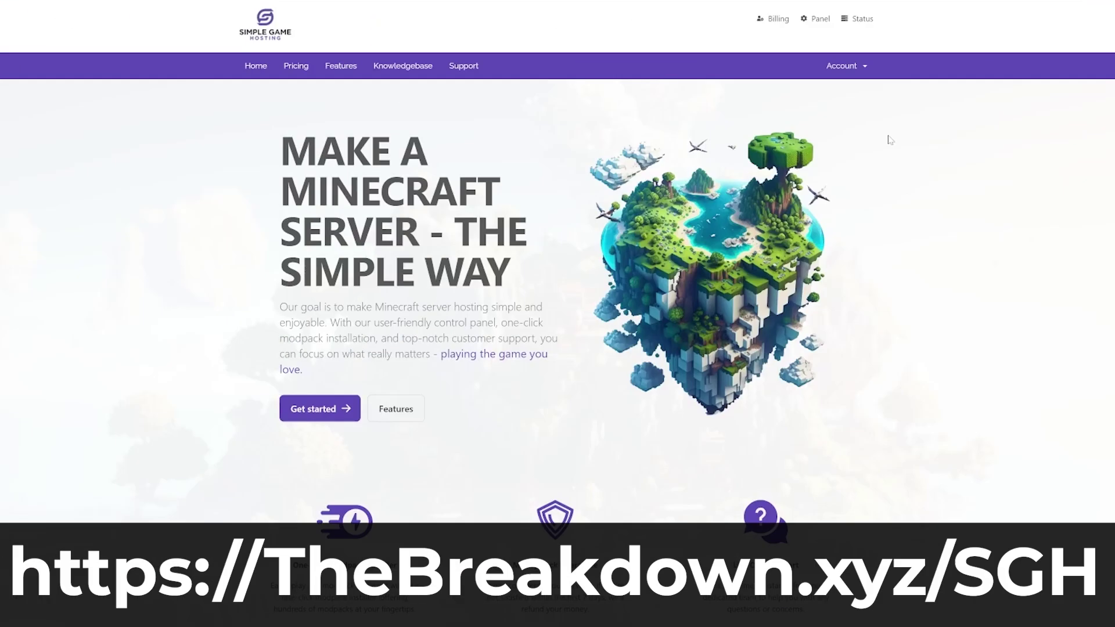
- Review the features on the Simple Game Hosting home page, including the one-click modpack installer and live chat support
scroll(888, 140, "down", 5)
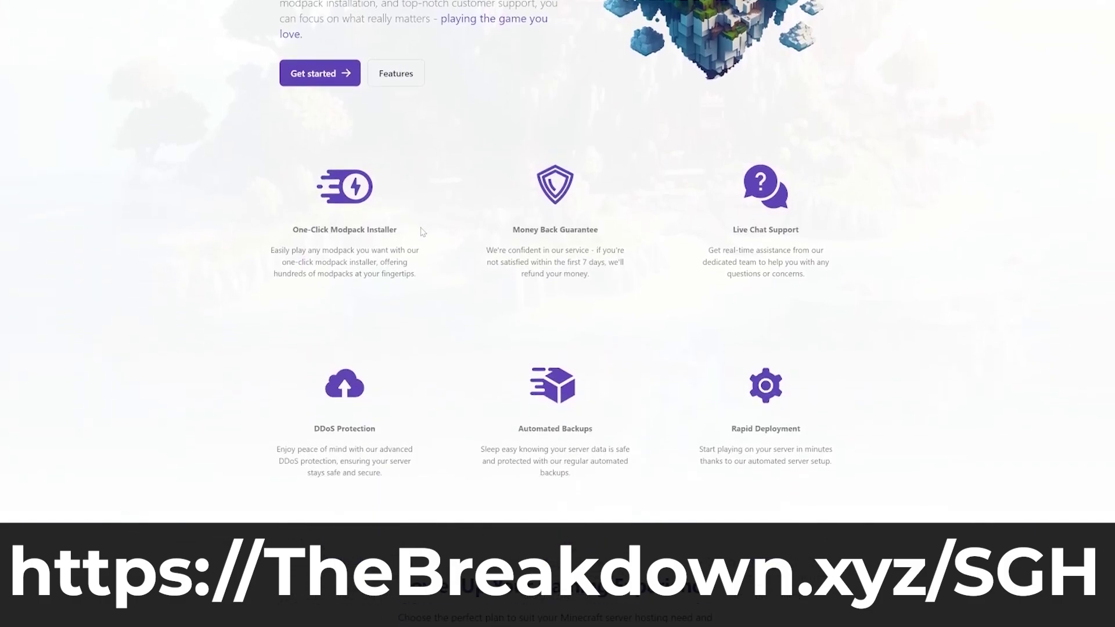
left_click_drag(423, 232, 324, 230)
left_click(229, 294)
left_click(445, 435)
left_click_drag(722, 233, 802, 232)
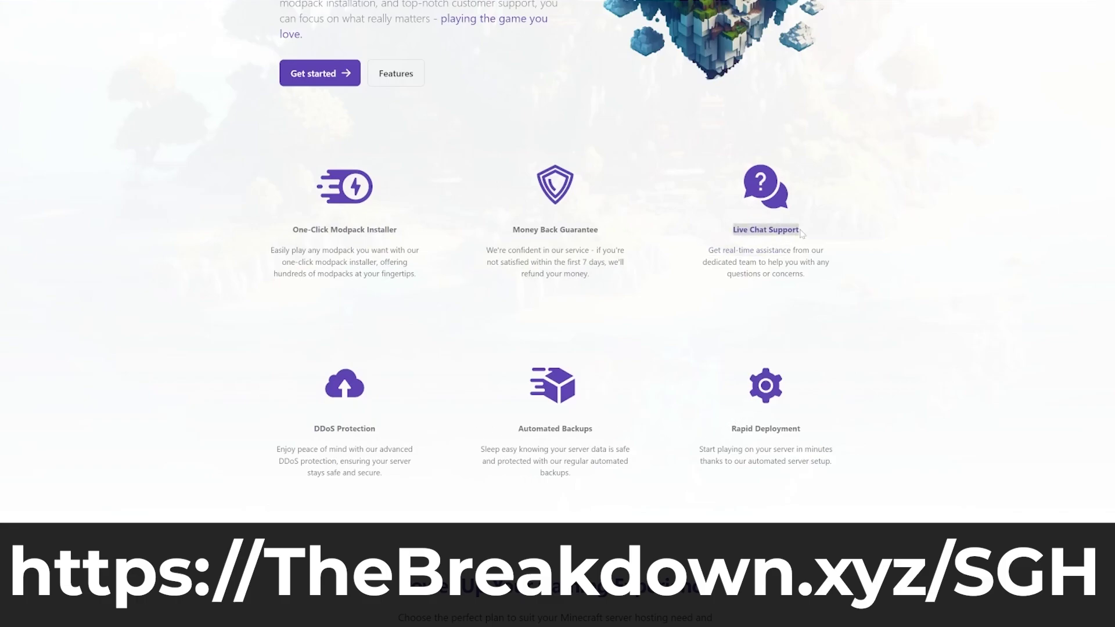
left_click(699, 235)
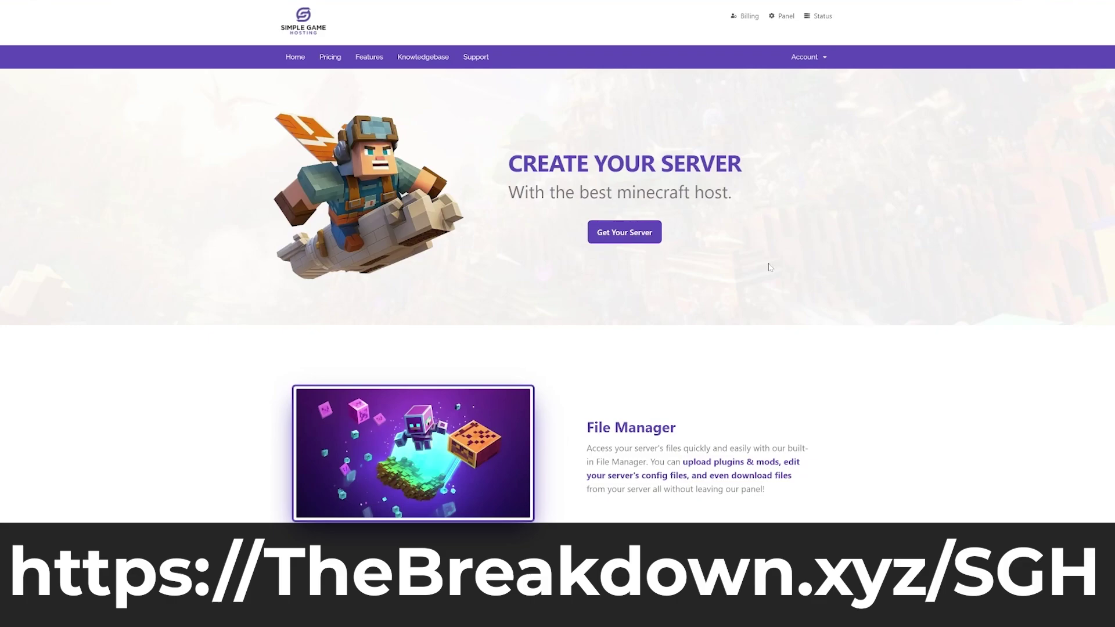
- Review the hosting features page, covering the modpack platforms, sub-users and the PaperMC and PurPur server types
scroll(771, 267, "down", 5)
scroll(774, 269, "down", 7)
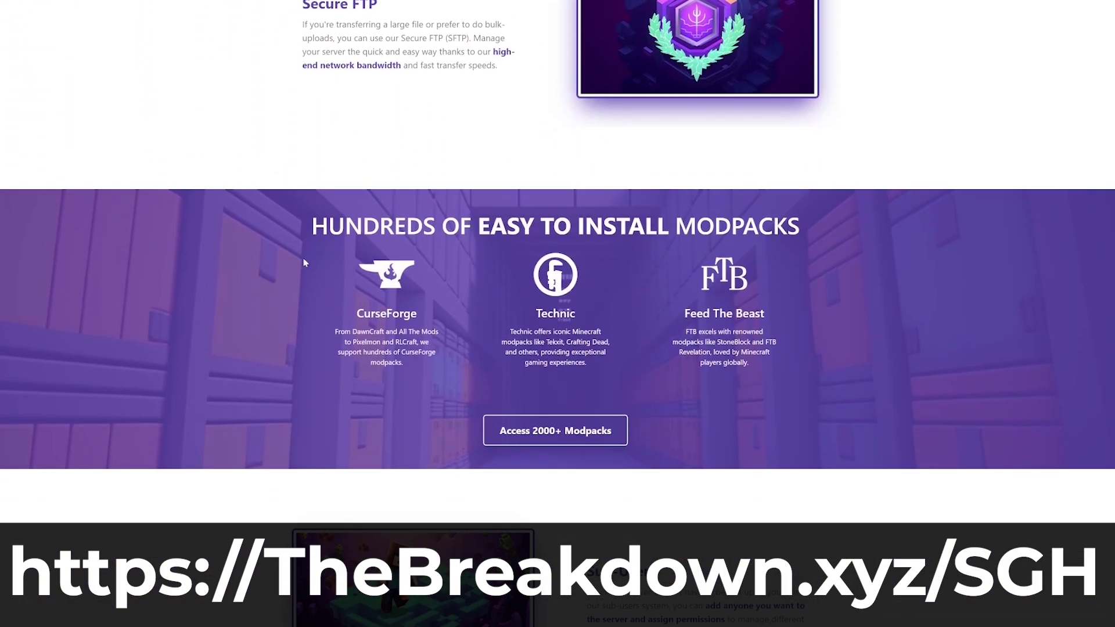
scroll(274, 353, "down", 1)
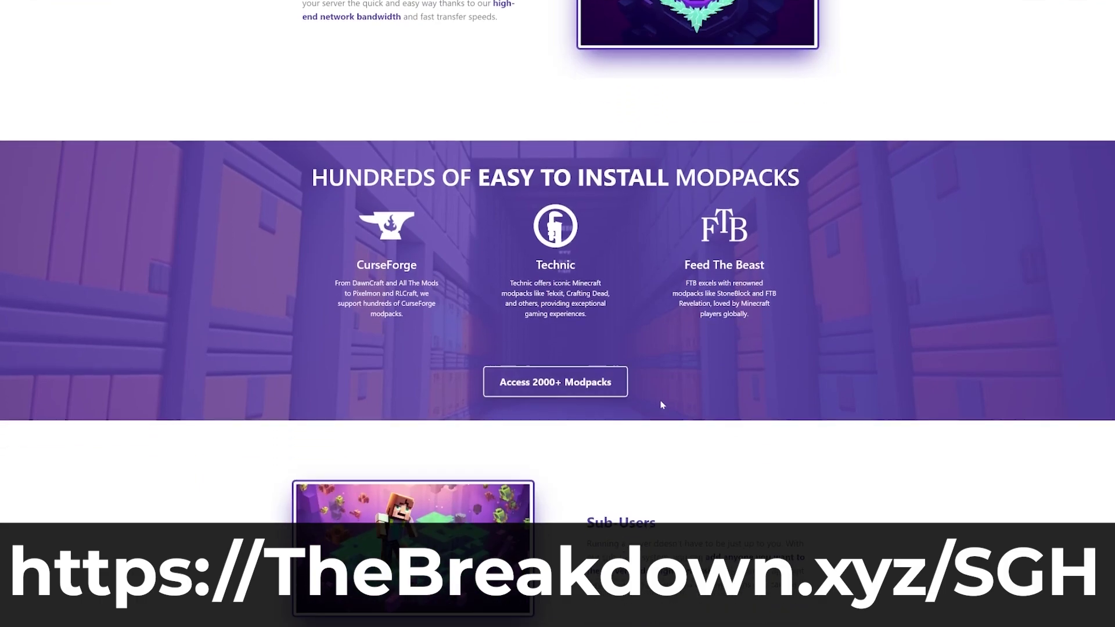
scroll(605, 391, "down", 8)
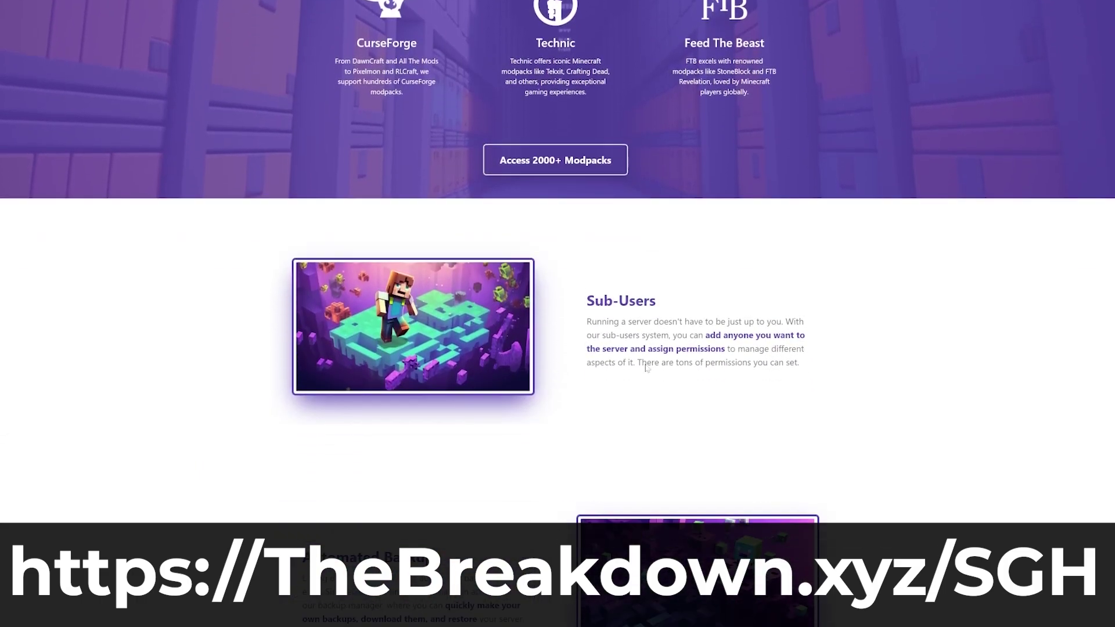
scroll(648, 355, "down", 7)
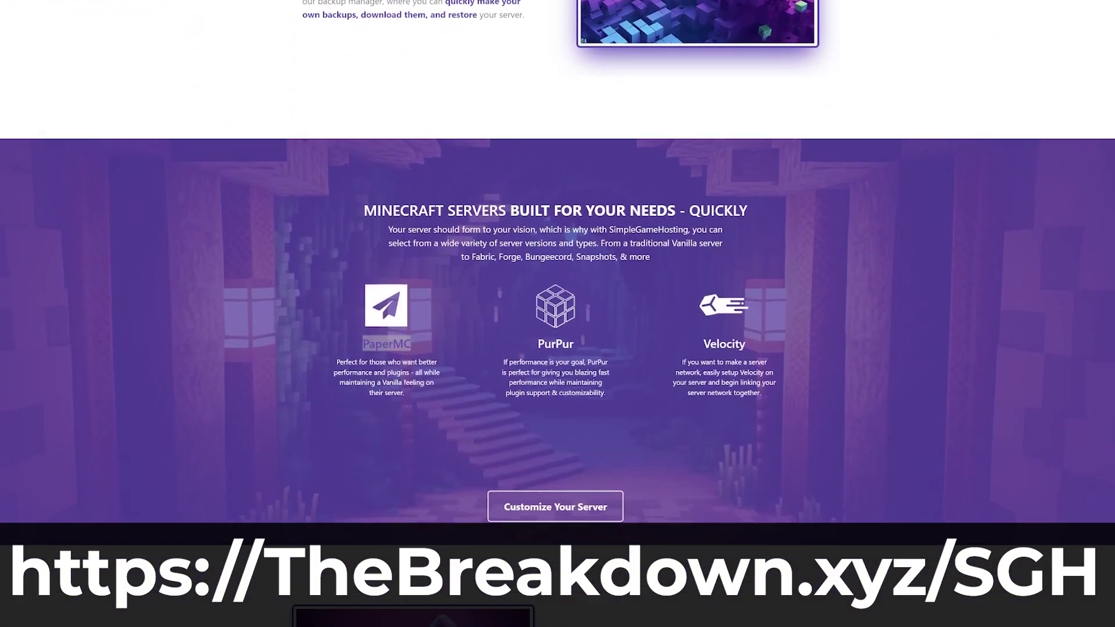
left_click_drag(529, 348, 569, 345)
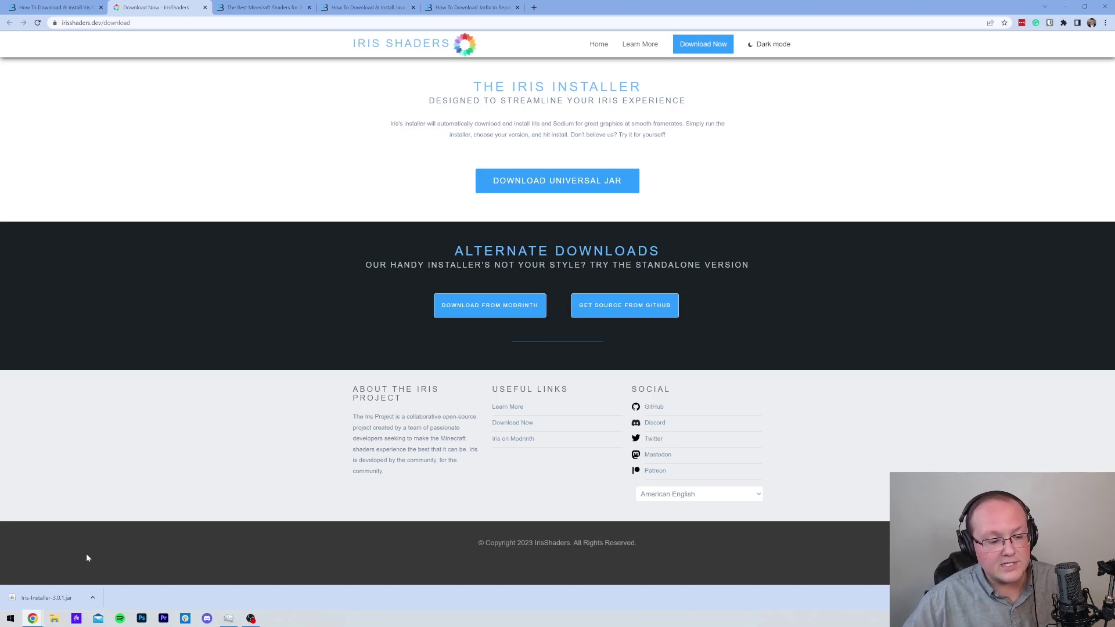
- Look through the list of shader packs in the article The Best Minecraft Shaders for 2023
left_click(265, 6)
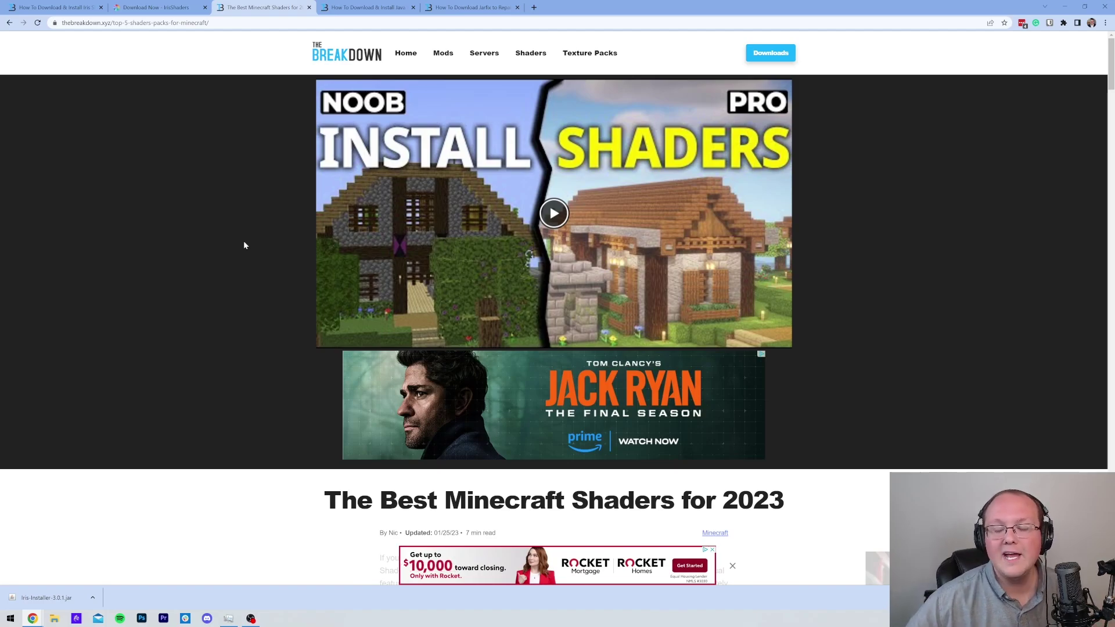
scroll(243, 245, "down", 1)
scroll(237, 247, "up", 1)
scroll(237, 247, "down", 5)
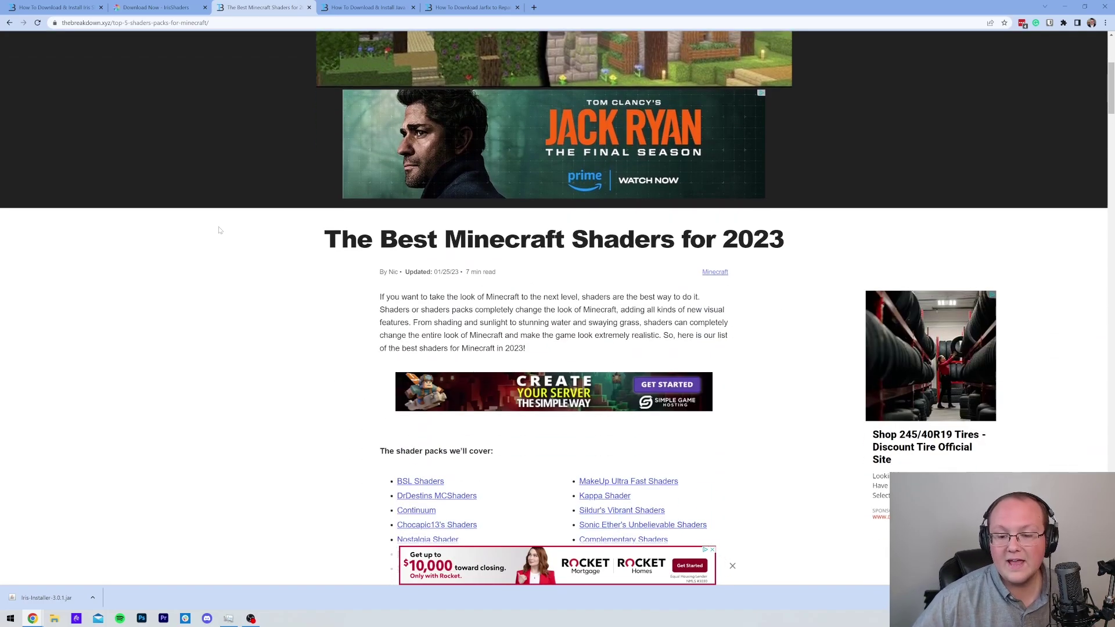
left_click_drag(324, 239, 776, 241)
left_click(773, 244)
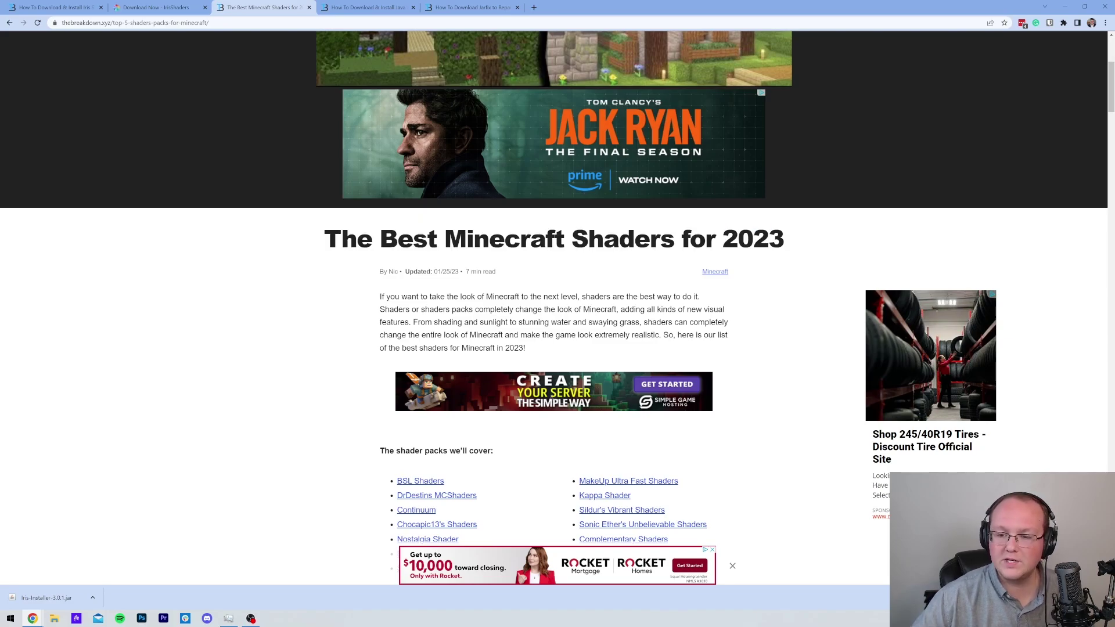
scroll(773, 244, "down", 5)
scroll(773, 244, "down", 1)
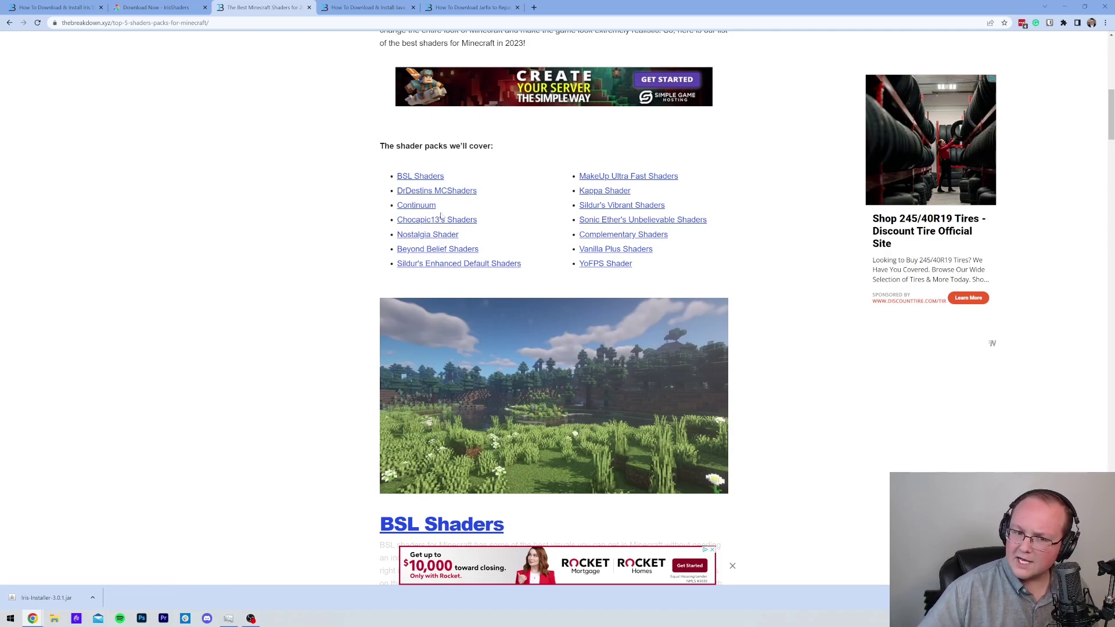
- Open the download links for BSL Shaders and MakeUp Ultra Fast Shaders in new tabs
left_click(409, 176)
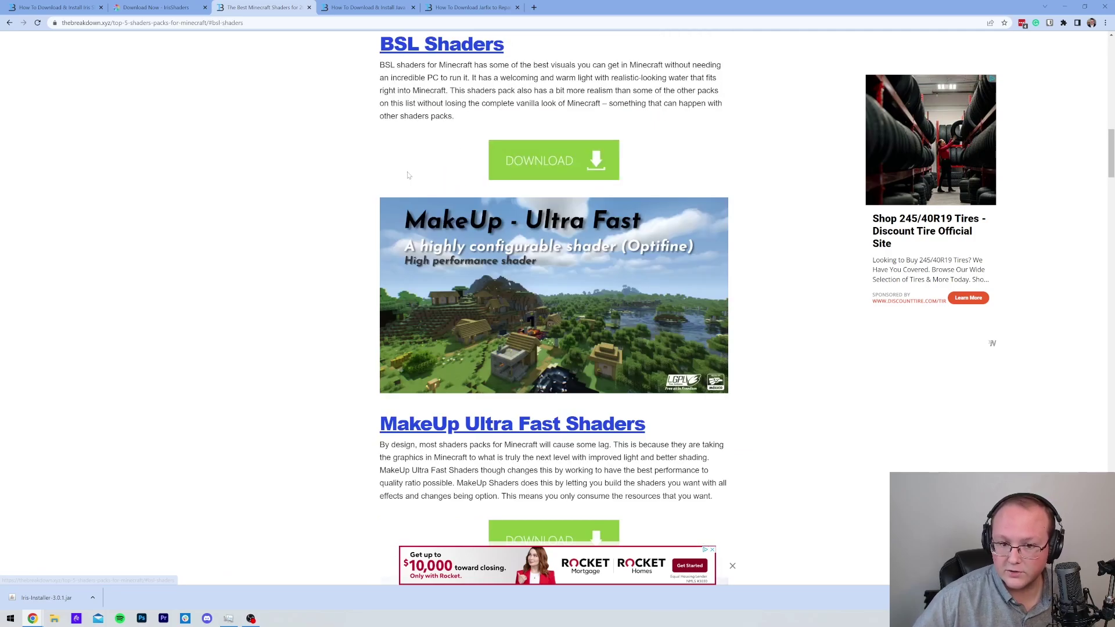
right_click(592, 177)
left_click(630, 181)
scroll(540, 273, "down", 4)
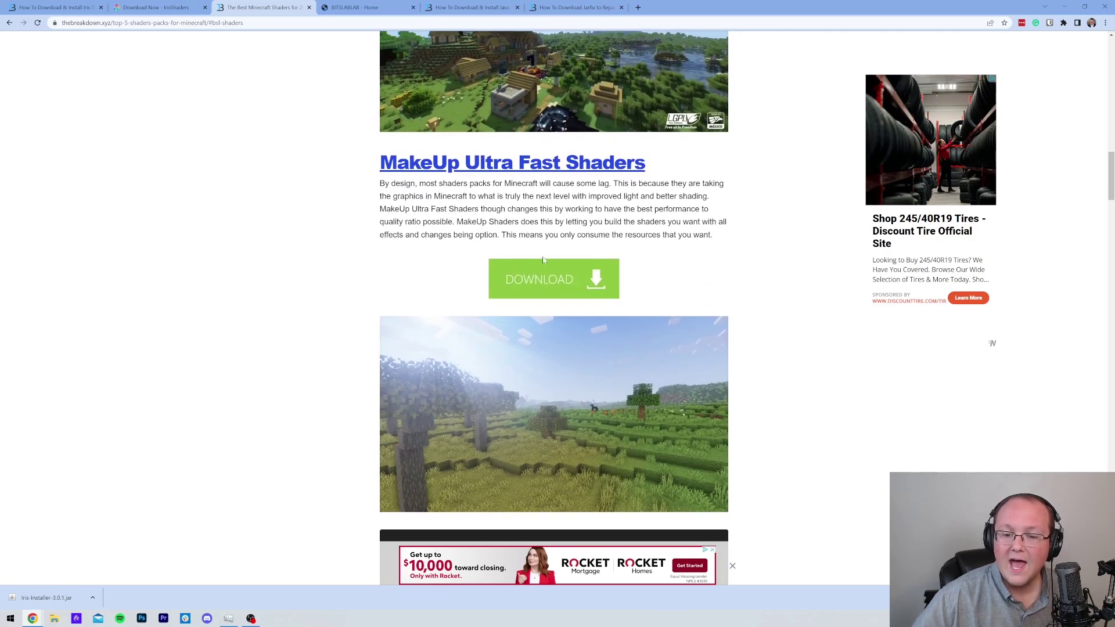
right_click(539, 274)
left_click(578, 281)
- Open the YoFPS Shader page from the article and download the YoFPS Low 1.0 file from its CurseForge files
scroll(542, 269, "down", 20)
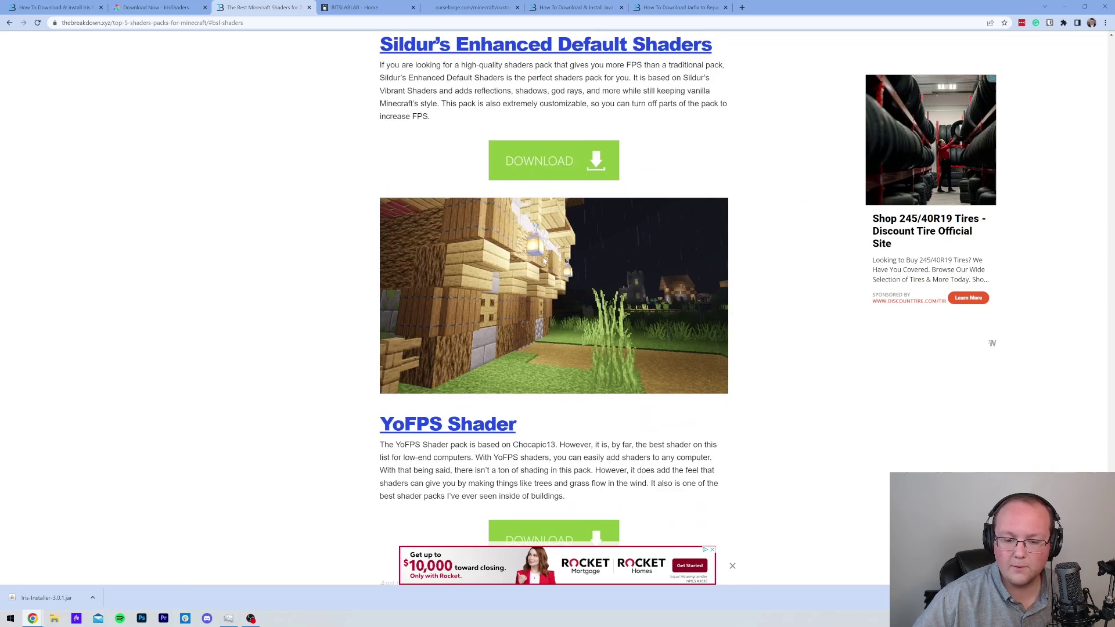
left_click(540, 294)
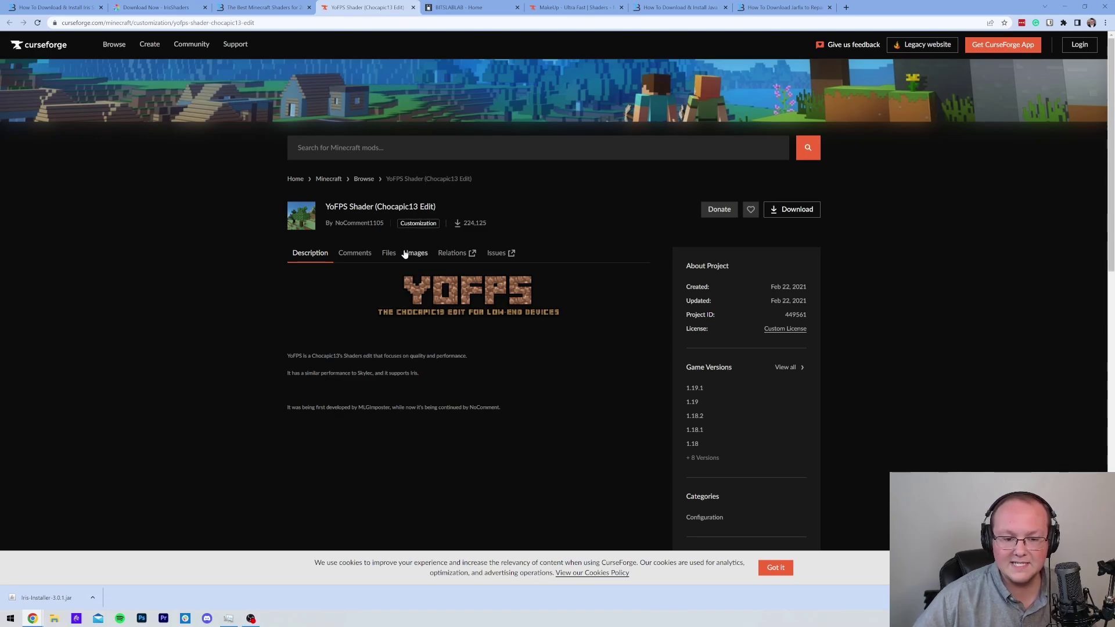
scroll(406, 255, "down", 4)
scroll(408, 246, "up", 4)
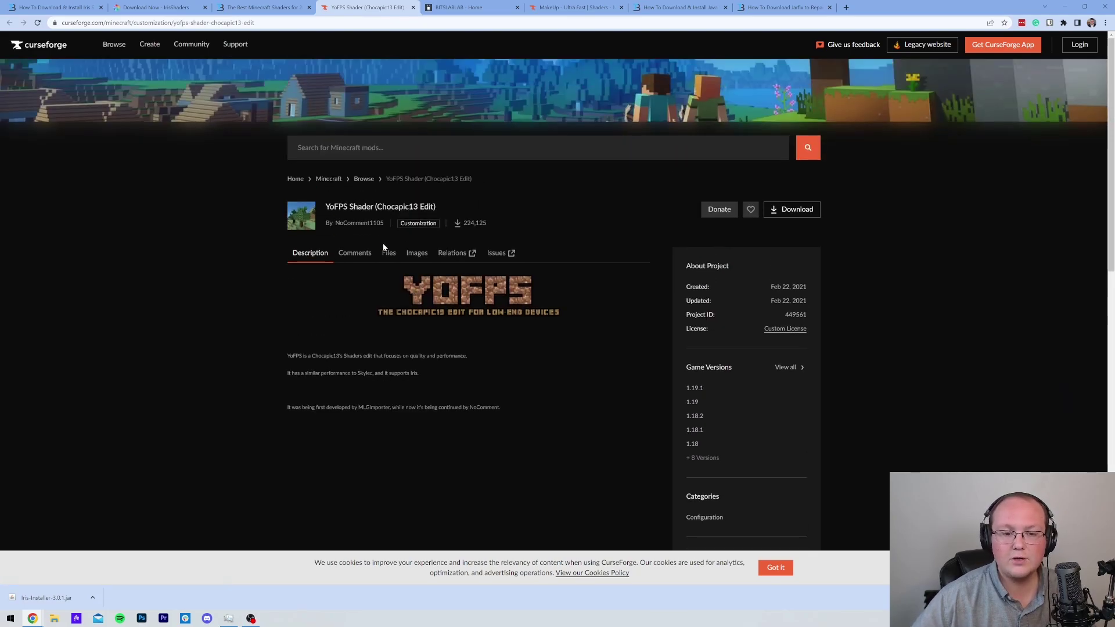
left_click(388, 253)
scroll(435, 247, "down", 2)
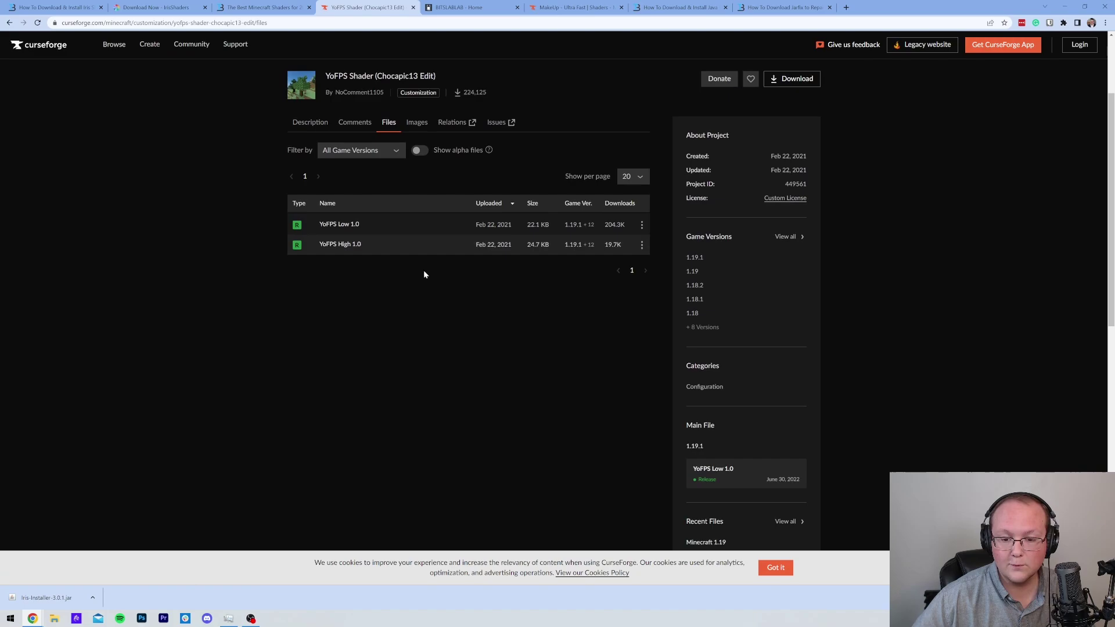
left_click(640, 227)
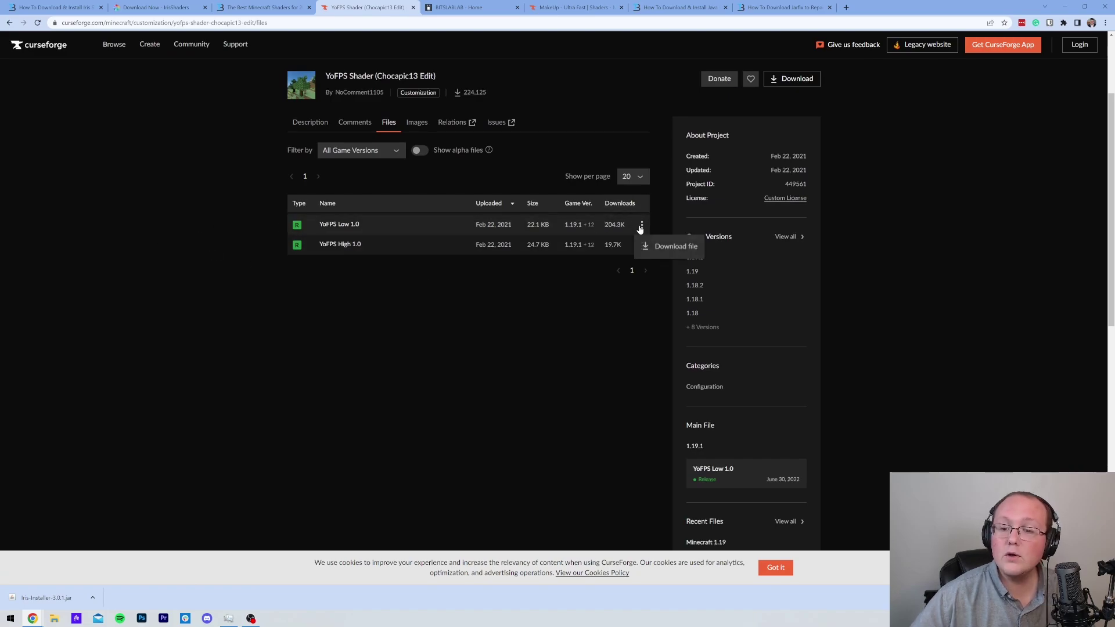
left_click(645, 247)
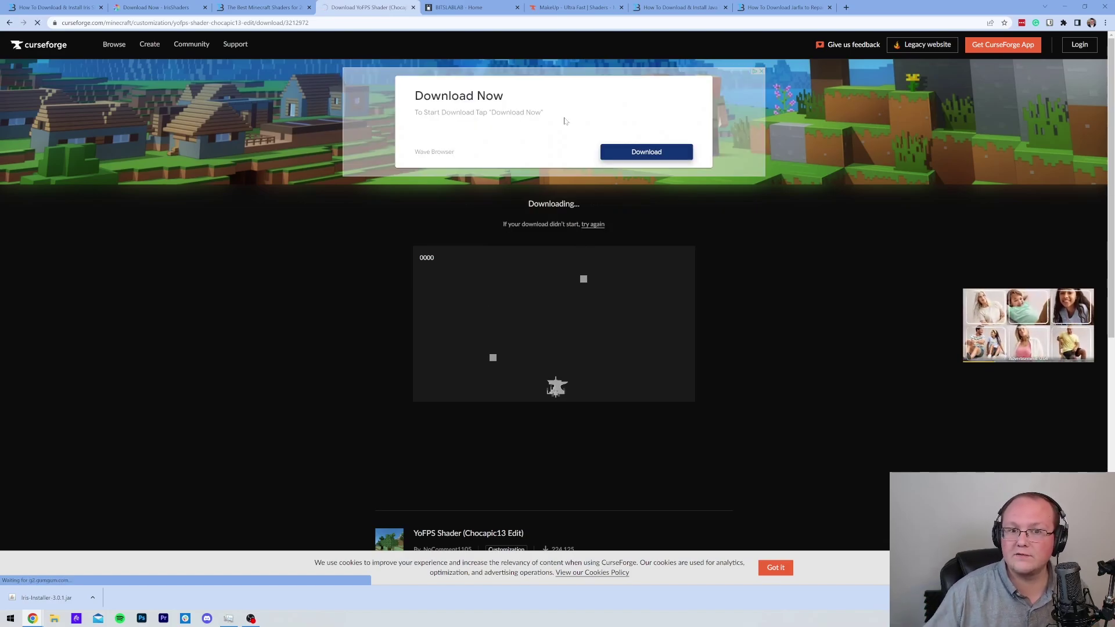
- Go to the BSL Shaders page on the BITSLABLAB site and start the shader pack download via CurseForge
key("ctrl+Tab")
scroll(581, 289, "down", 1)
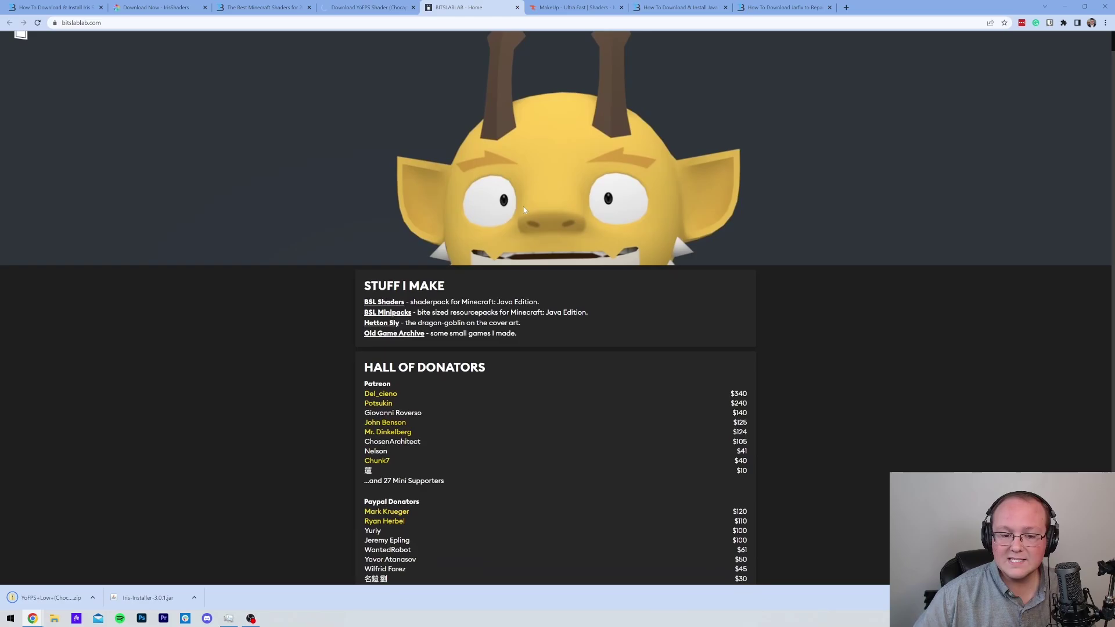
left_click(395, 285)
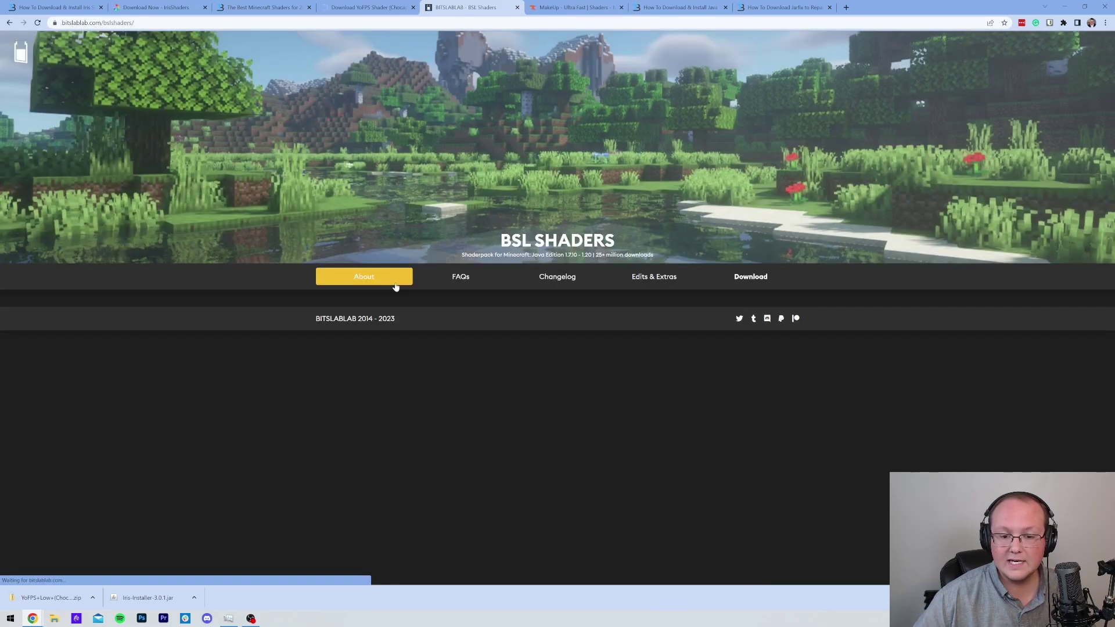
left_click(736, 278)
scroll(736, 277, "down", 5)
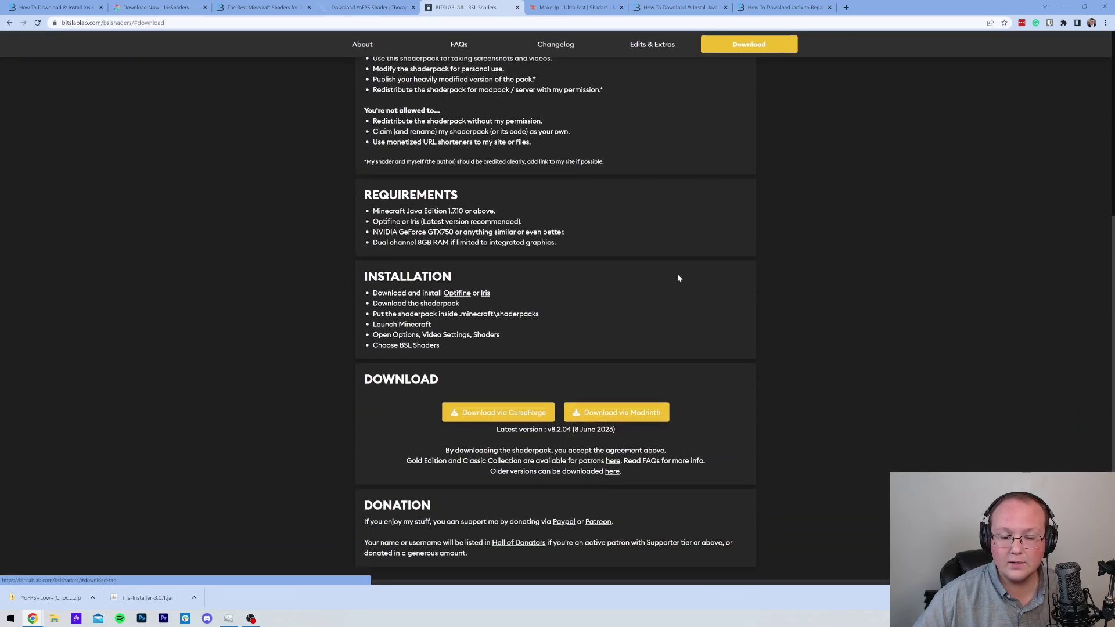
left_click(544, 396)
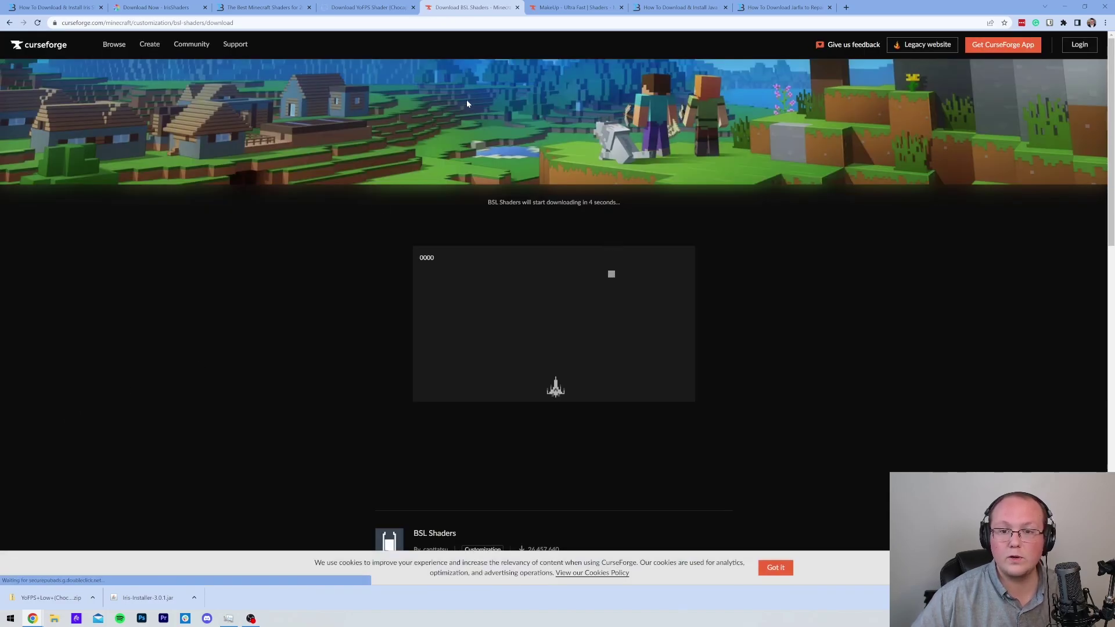
- Download MakeUp-UltraFast-8.8e.zip from the files of the MakeUp - Ultra Fast project on CurseForge
left_click(588, 13)
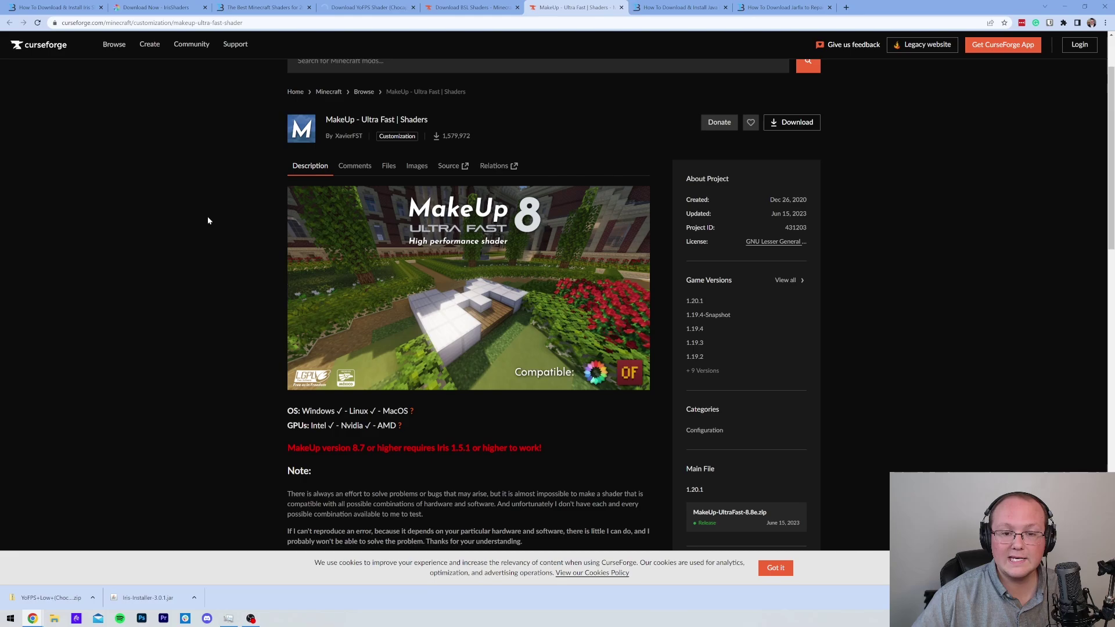
left_click(389, 166)
scroll(581, 186, "down", 2)
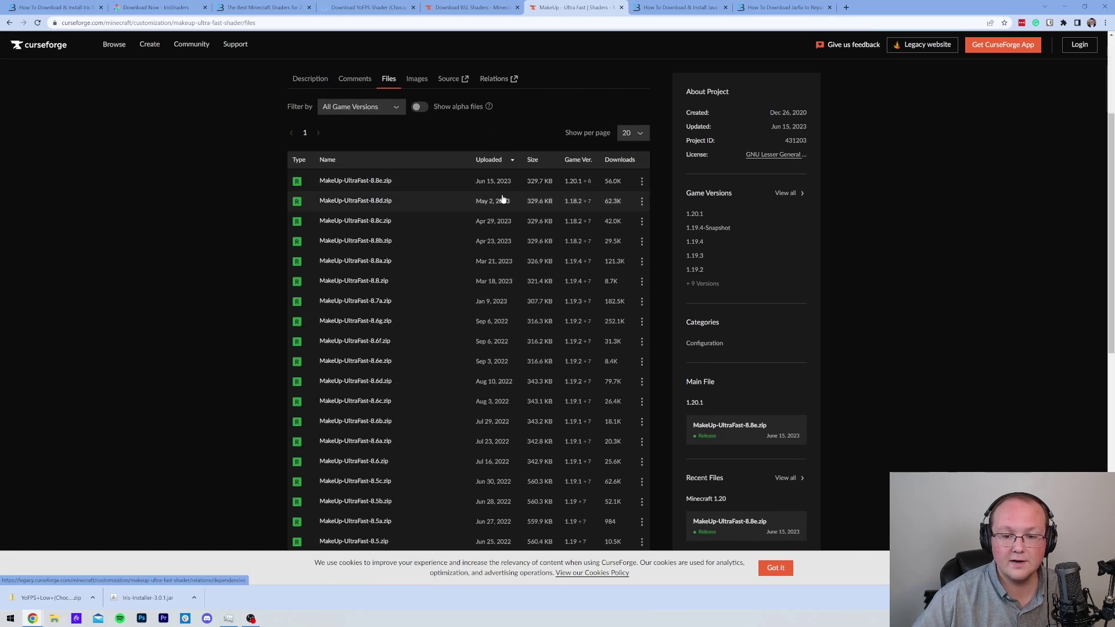
left_click(641, 184)
left_click(662, 202)
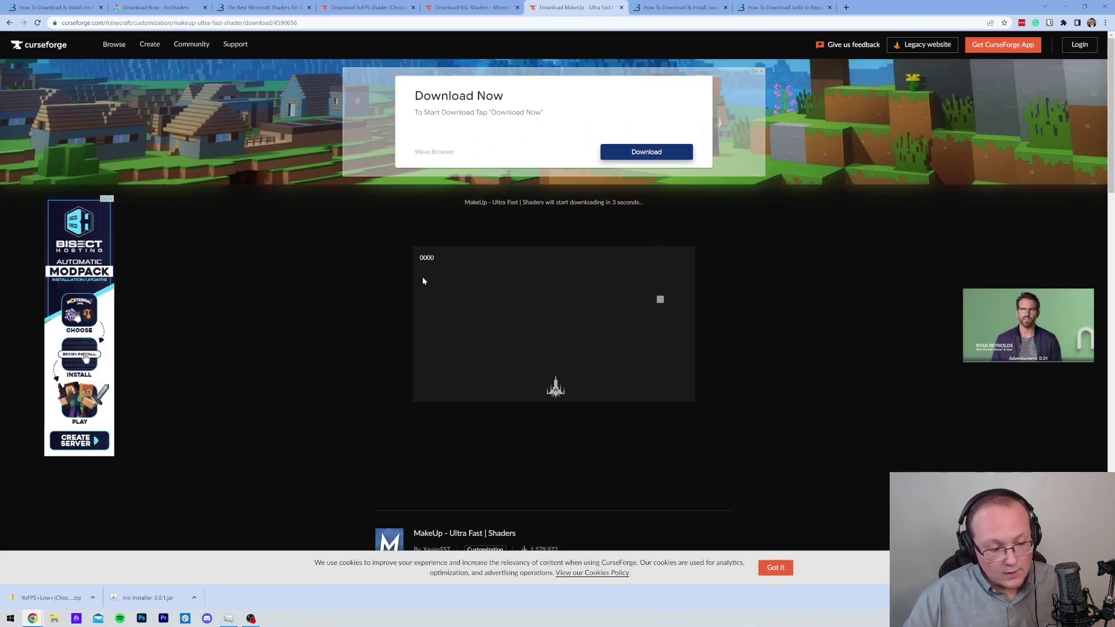
- Bring up the guide on installing Java for Minecraft mods, and minimize the browser to reach the desktop
left_click(672, 6)
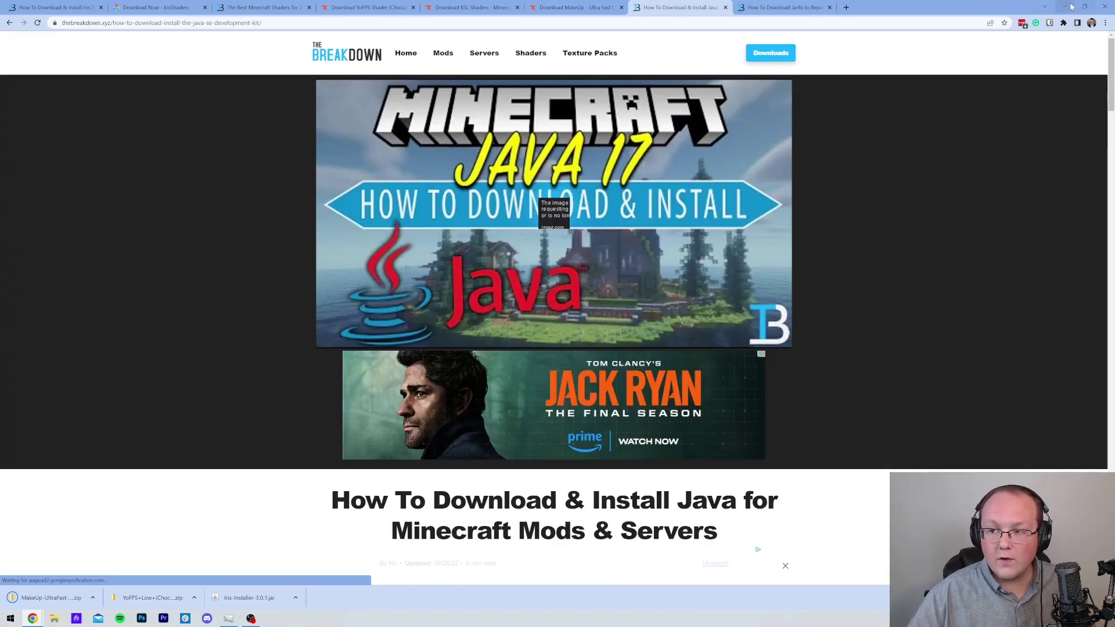
left_click(1070, 7)
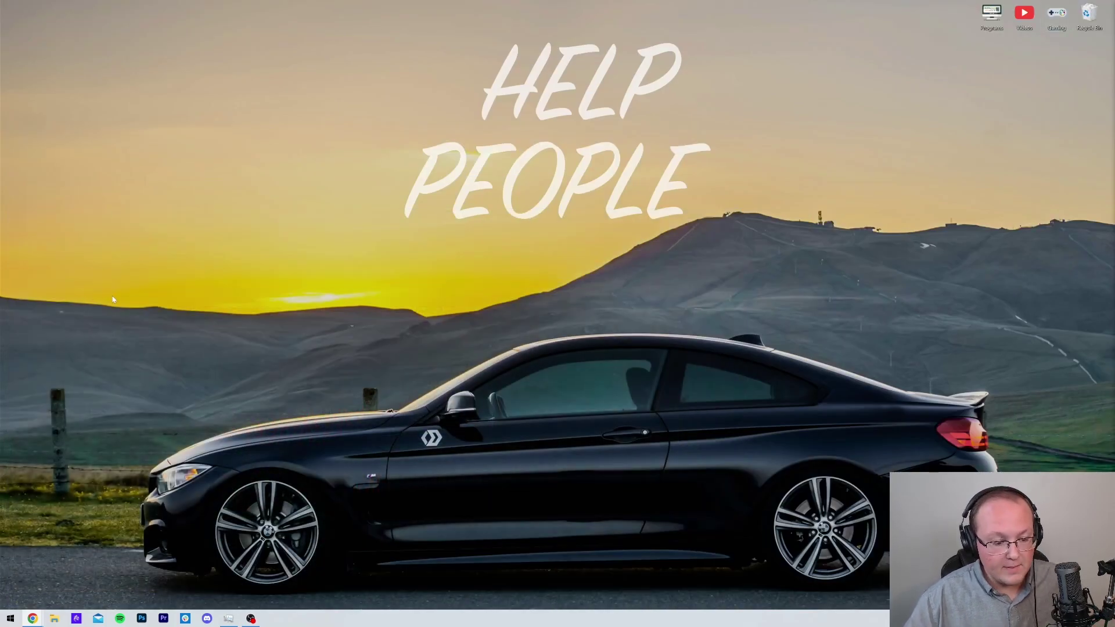
- Open the Downloads folder in File Explorer
left_click(10, 619)
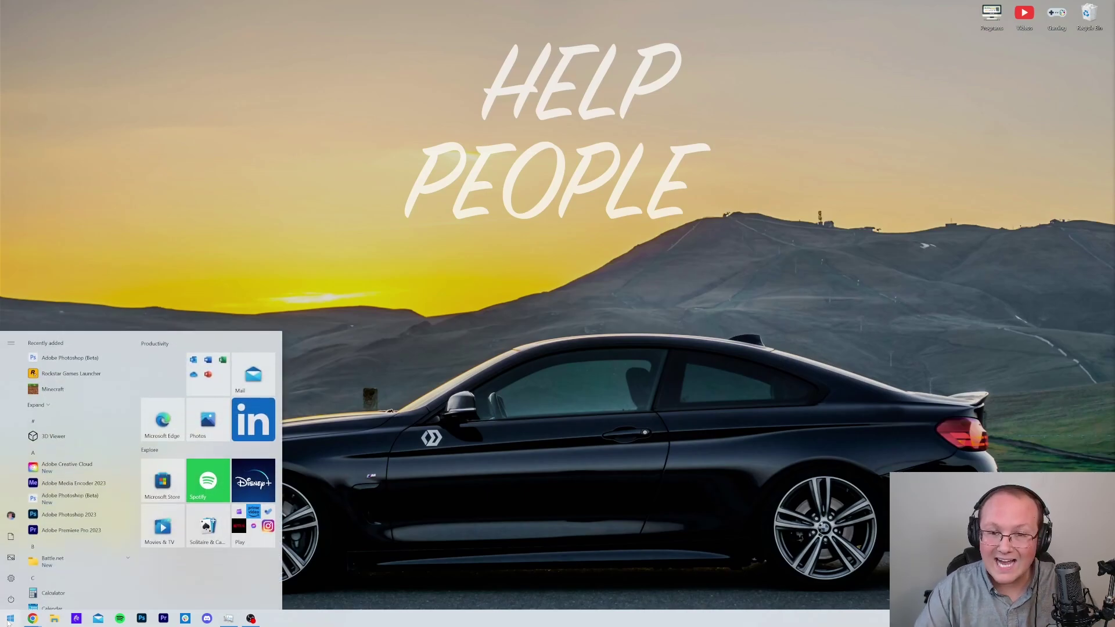
type("down")
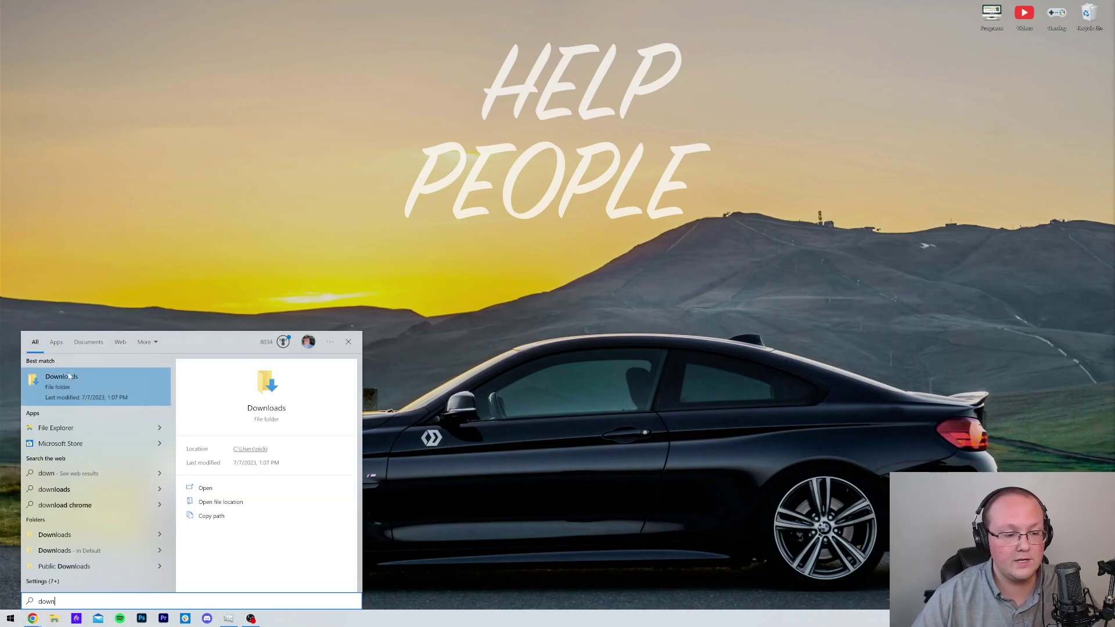
key("Return")
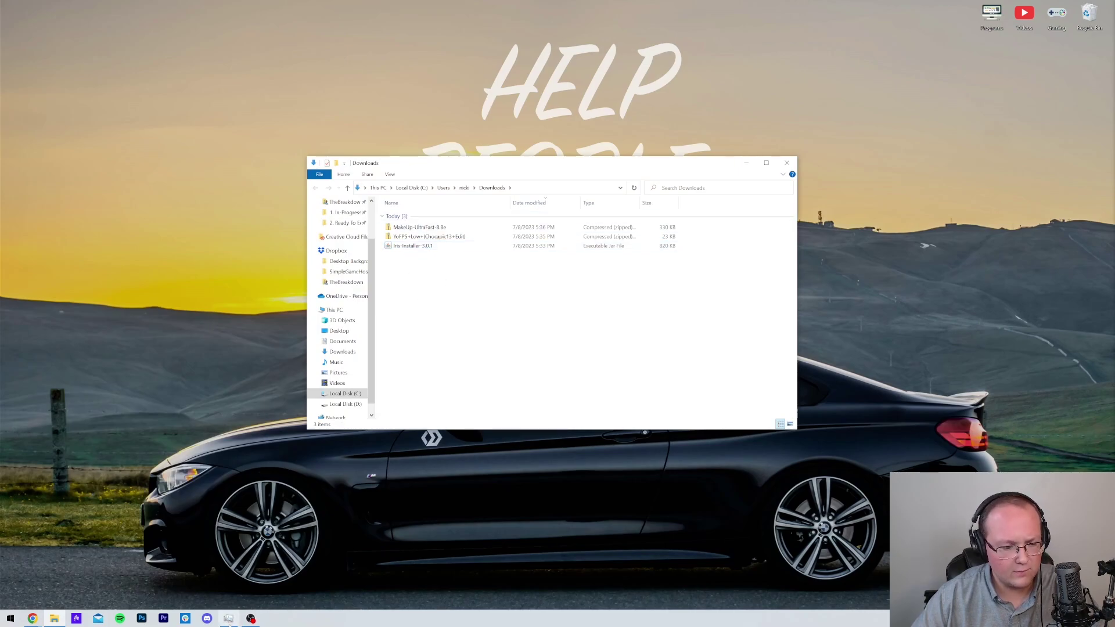
- Bring up the BSL Shaders download page in Chrome so BSL_v8.2.04.zip downloads, and return to the Downloads folder
left_click(36, 620)
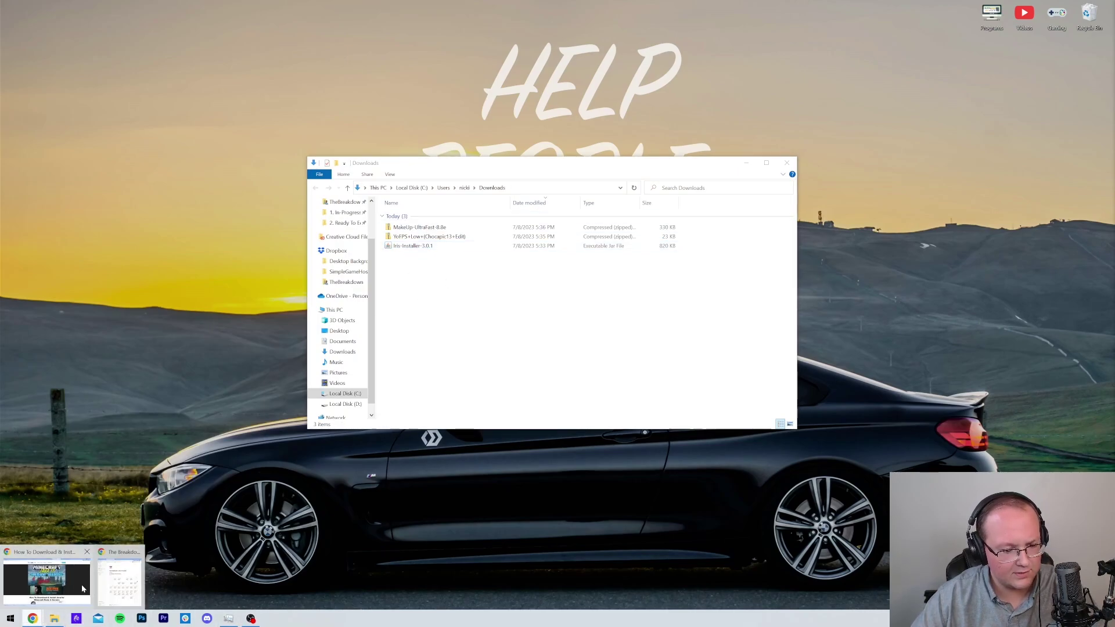
left_click(83, 590)
key("ctrl+shift+Tab")
key("ctrl+shift+Tab")
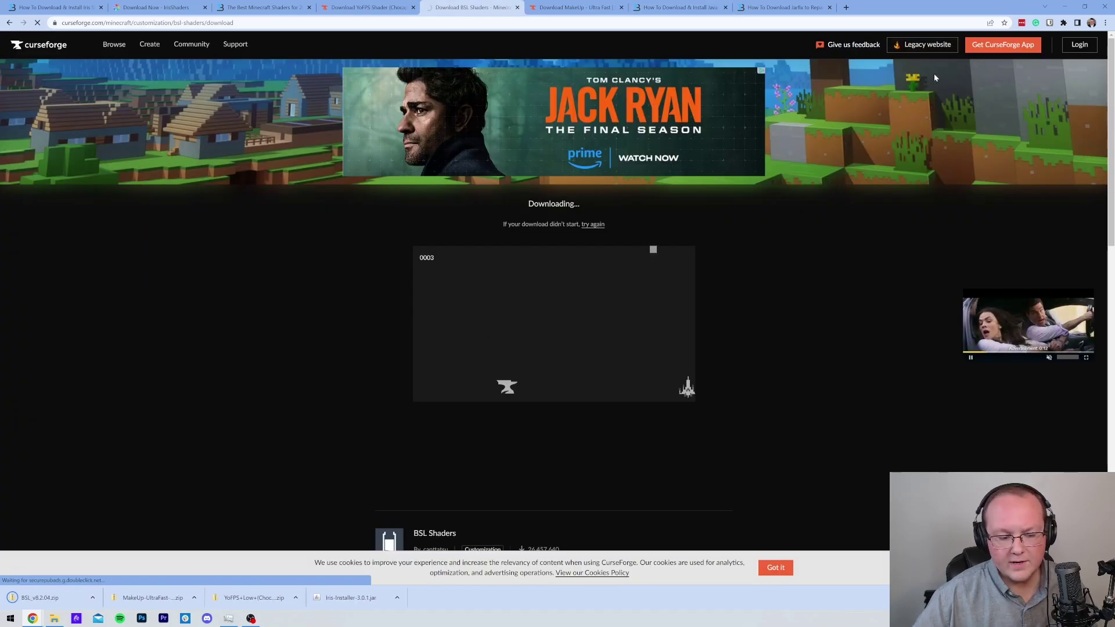
left_click(1064, 7)
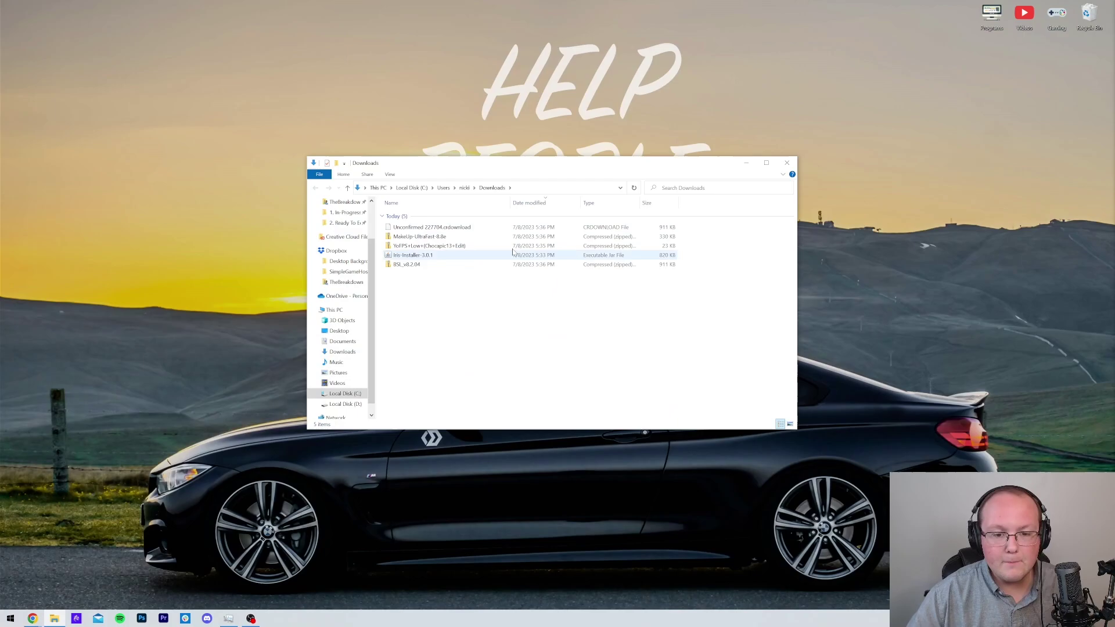
- Move the Iris installer and the three shader zip files from Downloads to the desktop, and close the folder
left_click(634, 188)
left_click_drag(510, 358, 244, 232)
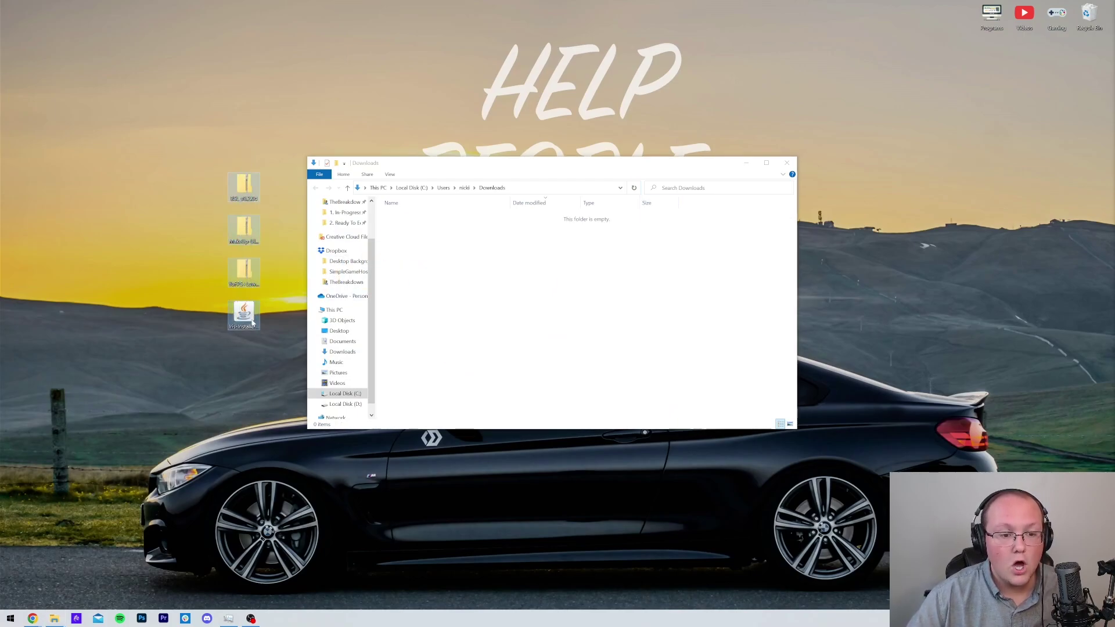
left_click(787, 162)
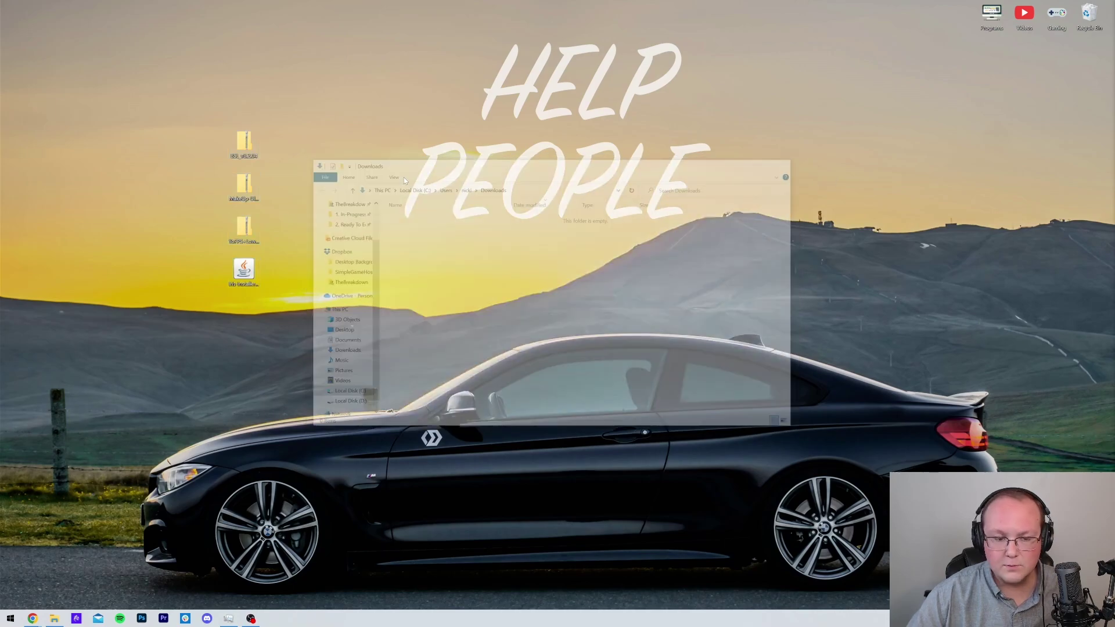
- Arrange the shader zip files apart from the Iris installer on the desktop, and switch to the next desktop background
left_click_drag(200, 221, 260, 157)
left_click_drag(245, 185, 439, 104)
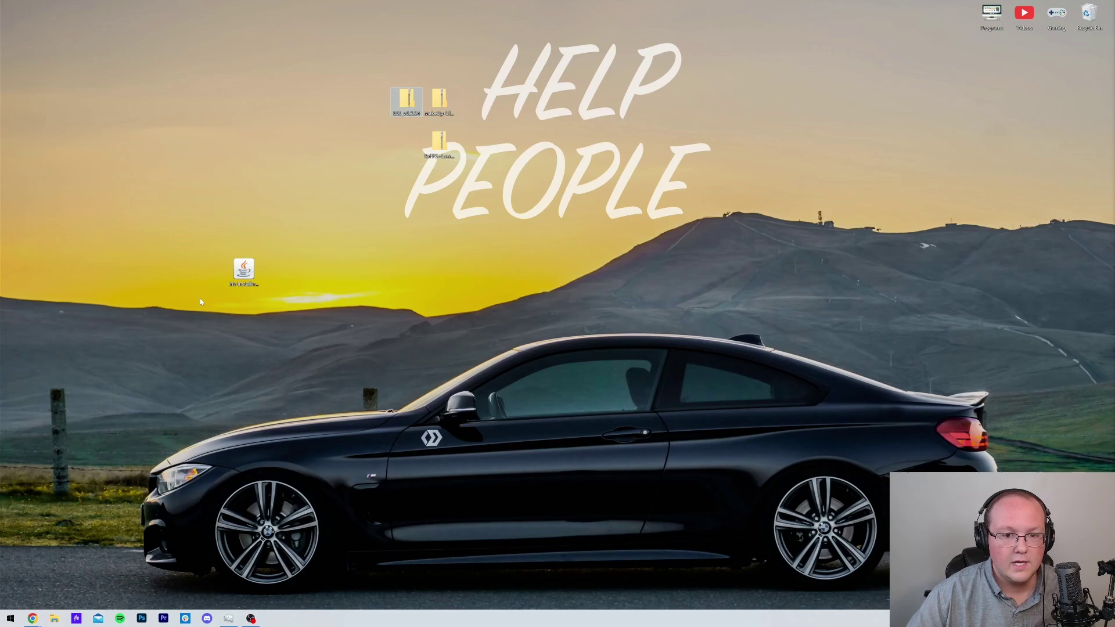
left_click_drag(245, 283, 306, 139)
left_click_drag(244, 272, 333, 181)
right_click(353, 294)
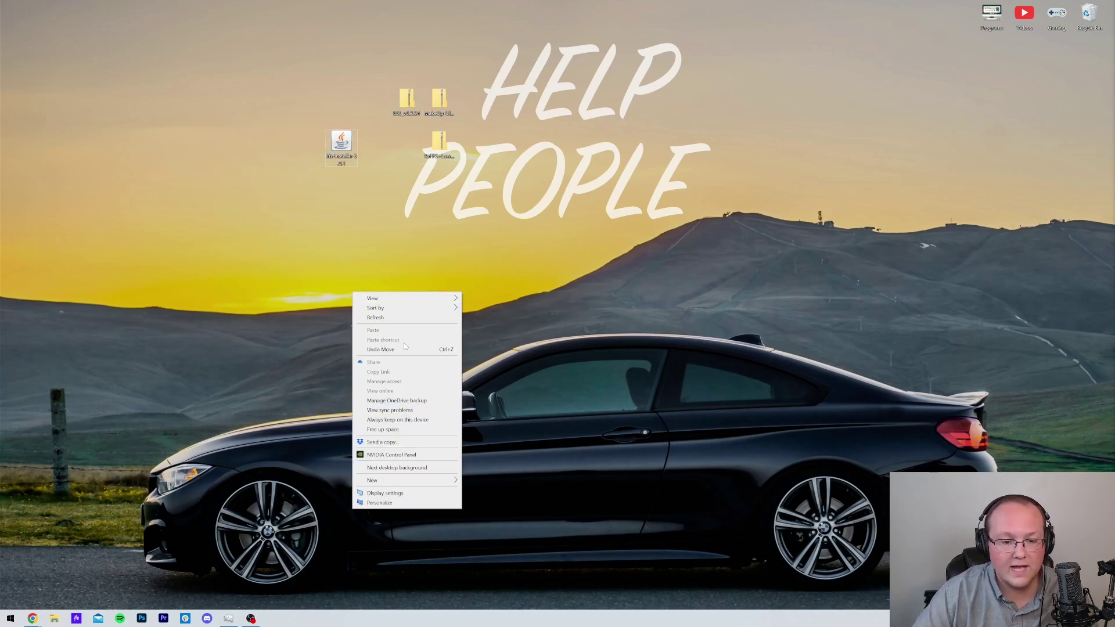
left_click(396, 468)
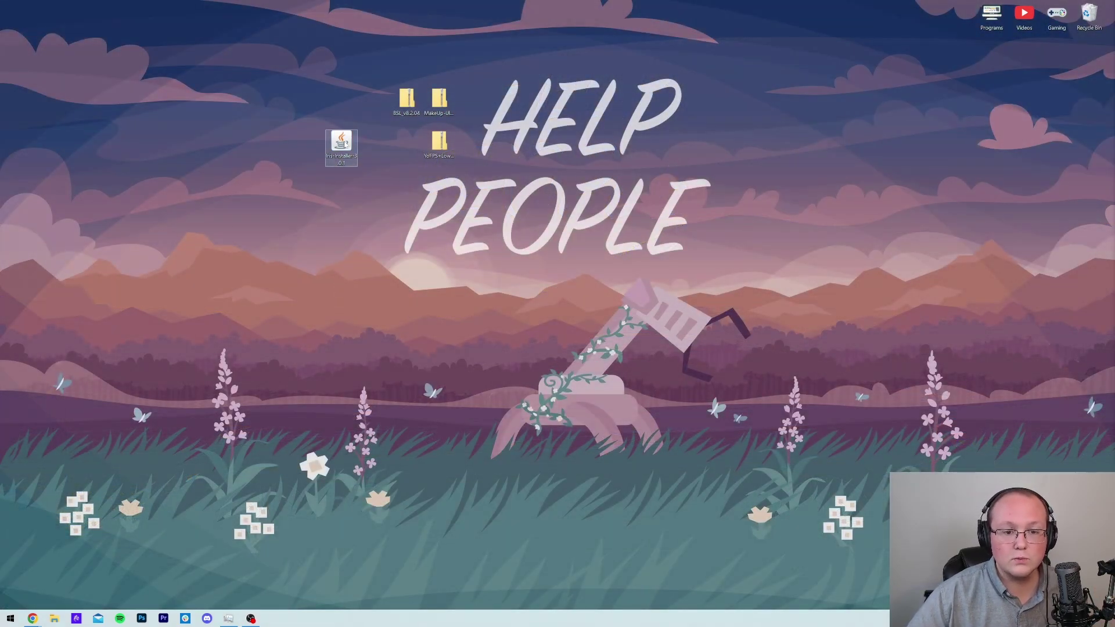
- Bring up the choice of apps for opening the Iris installer file
right_click(346, 145)
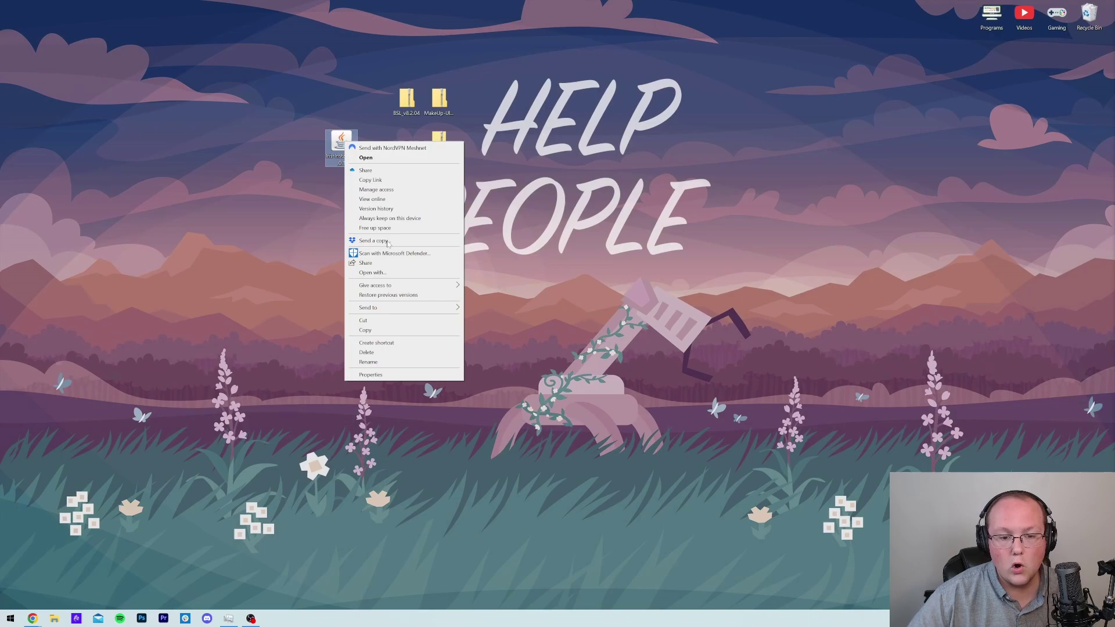
left_click(373, 272)
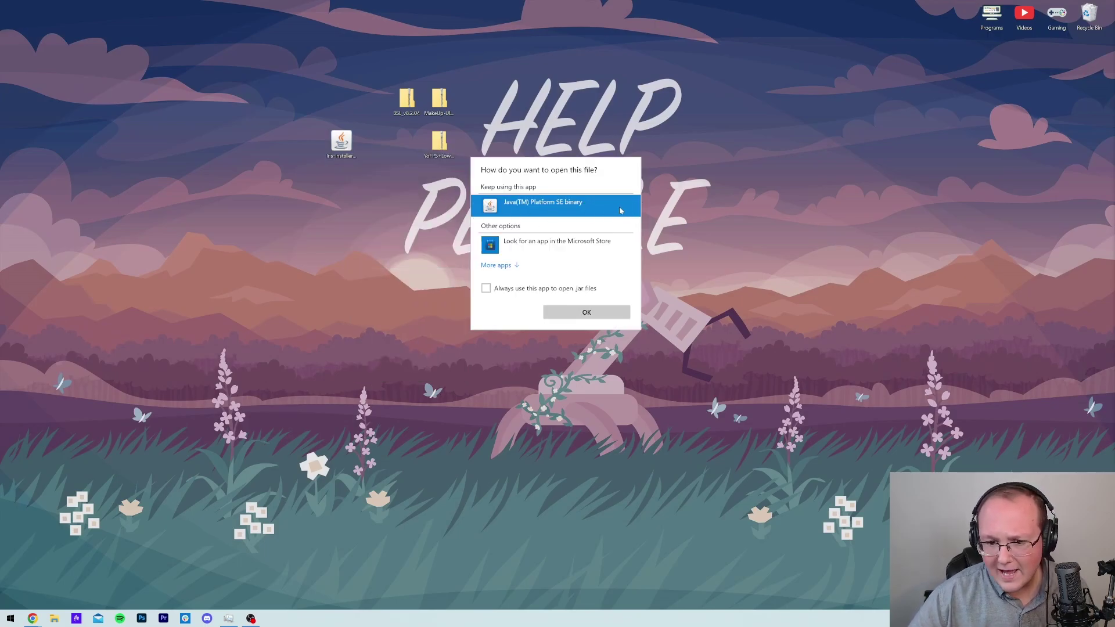
- Leave the app choice and change the desktop to the following background image
right_click(350, 208)
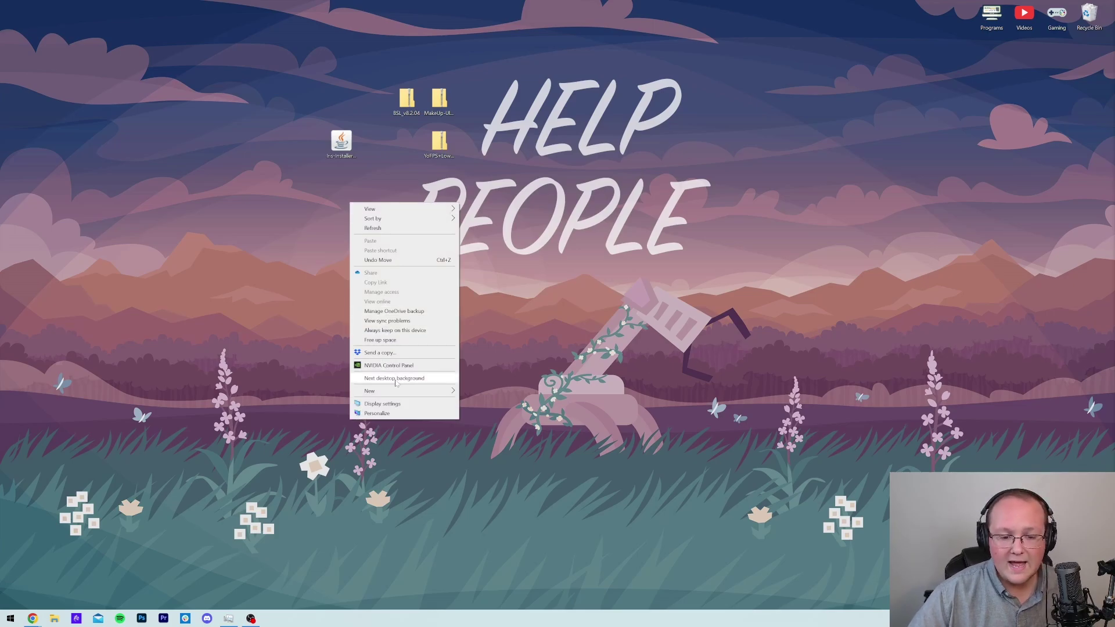
left_click(342, 277)
right_click(342, 277)
left_click(366, 436)
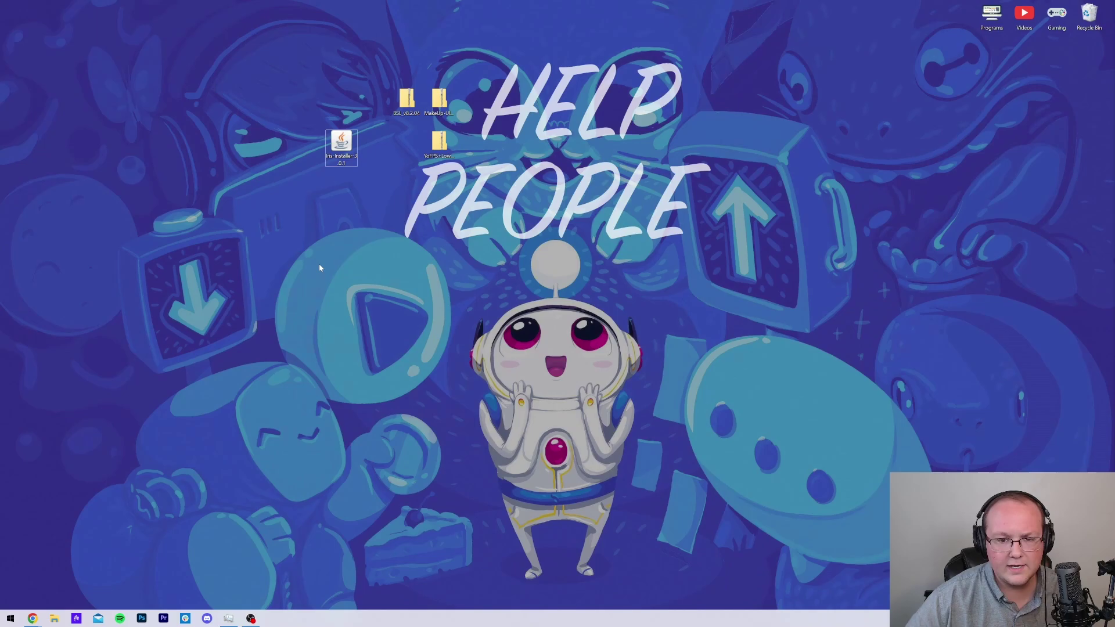
- Review the guide on installing Java for Minecraft mods and the Jarfix guide in Chrome, and return to the desktop
mouse_move(35, 617)
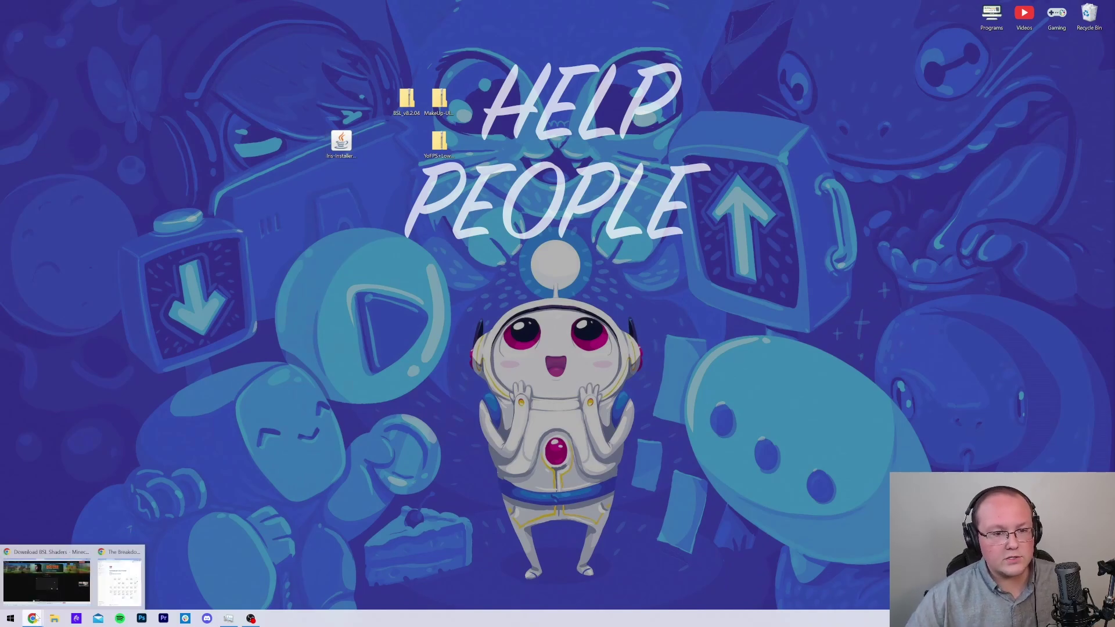
left_click(68, 596)
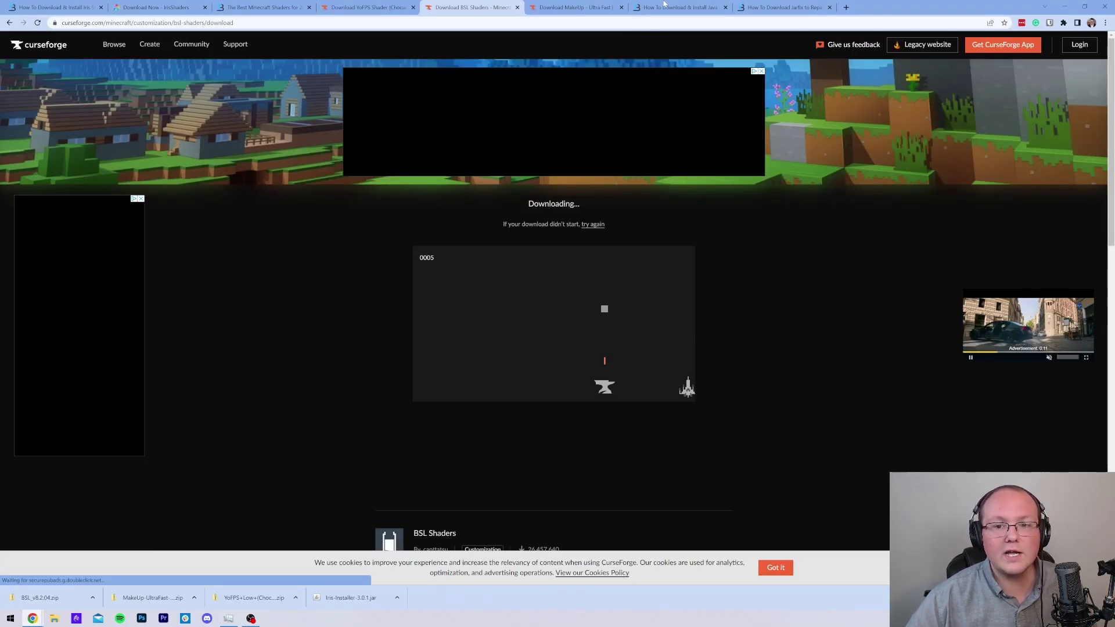
key("ctrl+Tab")
key("ctrl+Tab")
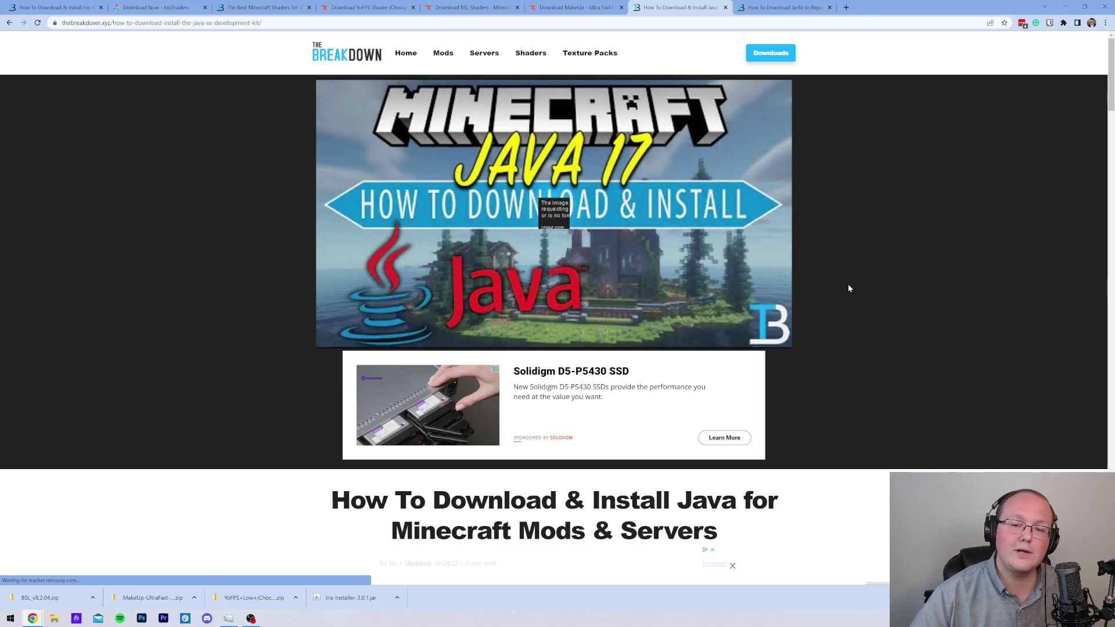
scroll(848, 289, "down", 4)
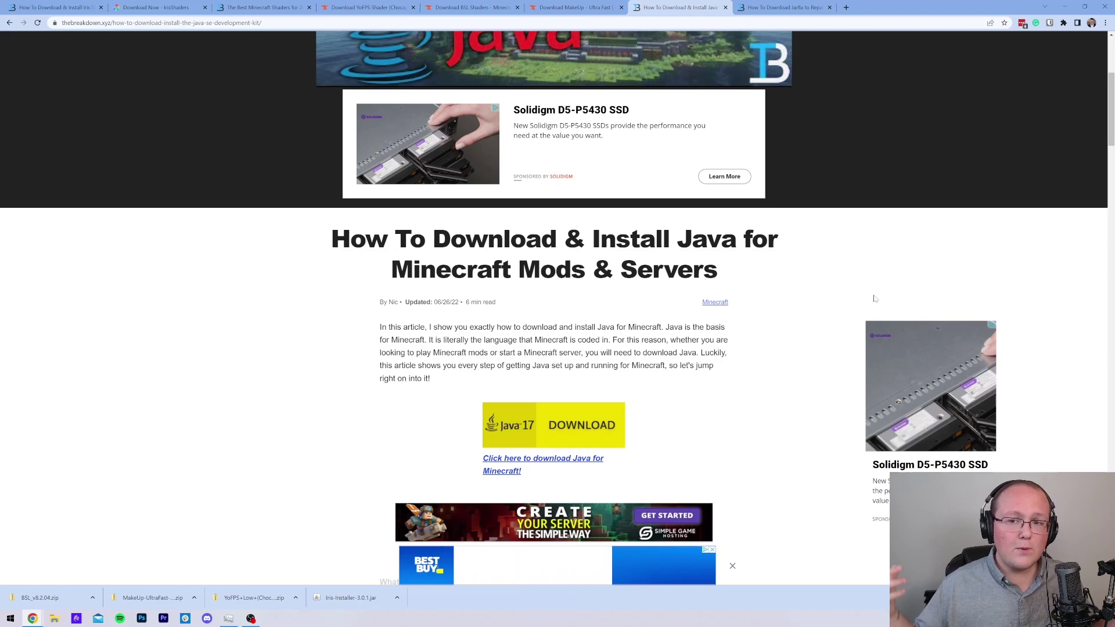
scroll(848, 325, "down", 8)
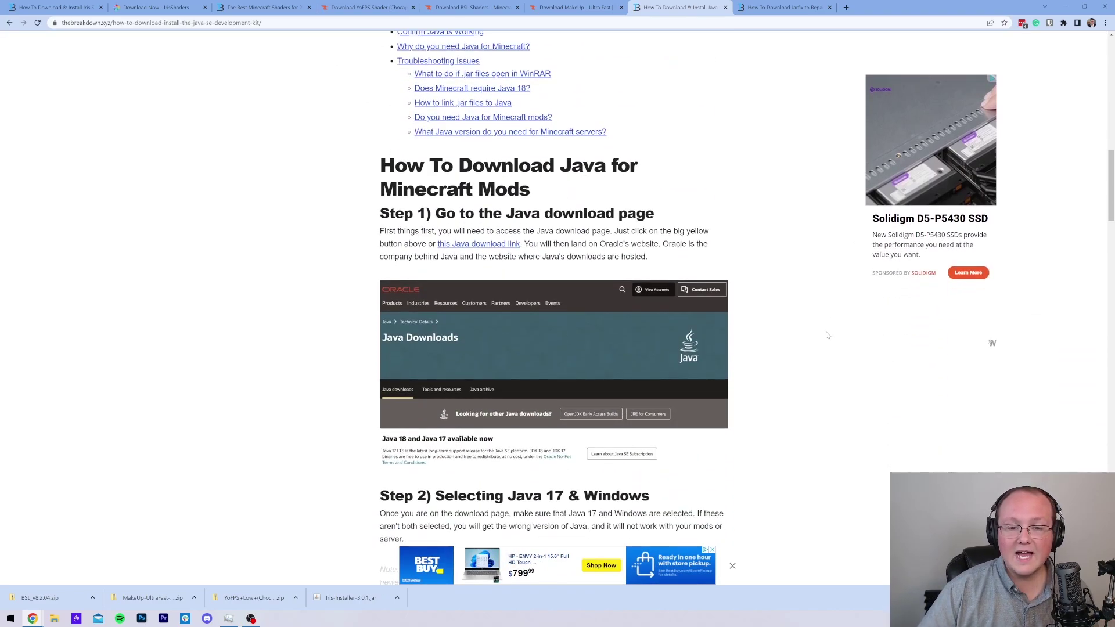
scroll(828, 331, "up", 5)
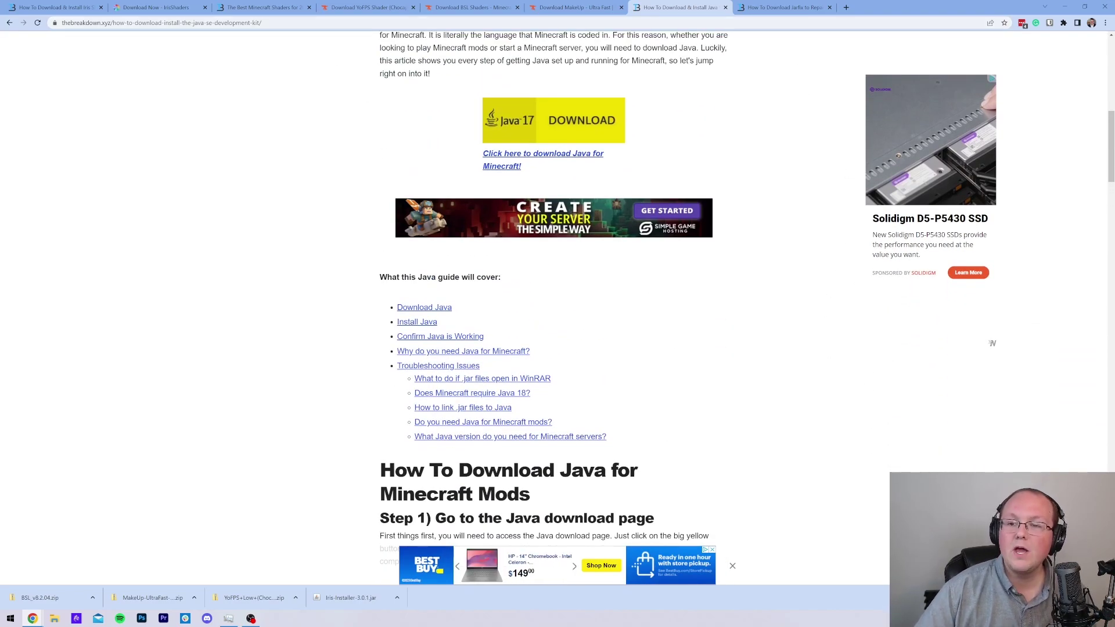
left_click(780, 8)
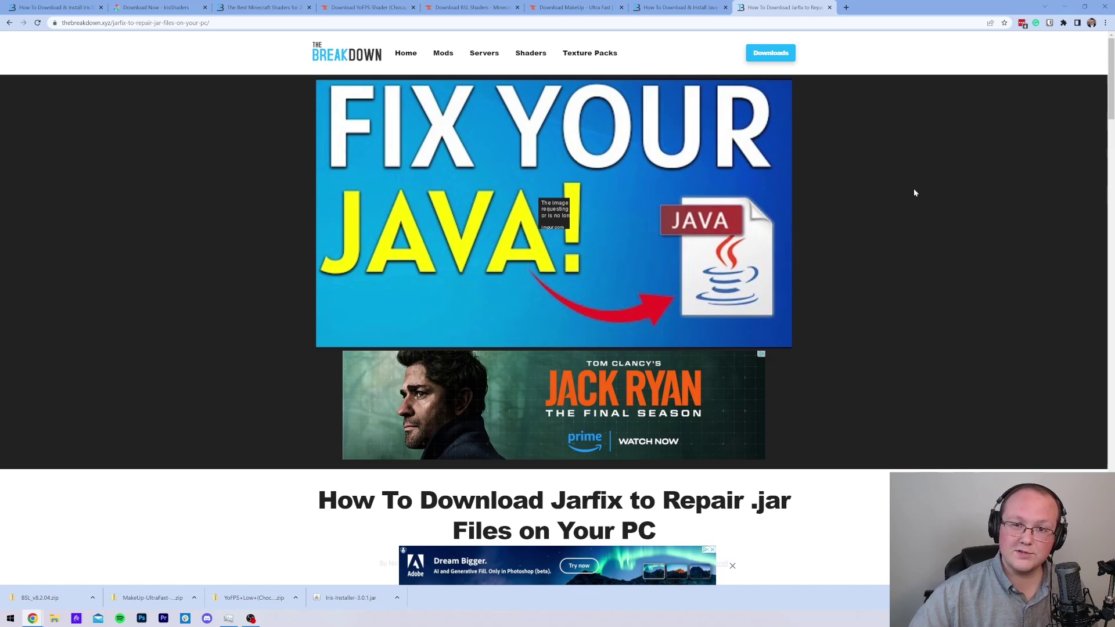
left_click(1045, 6)
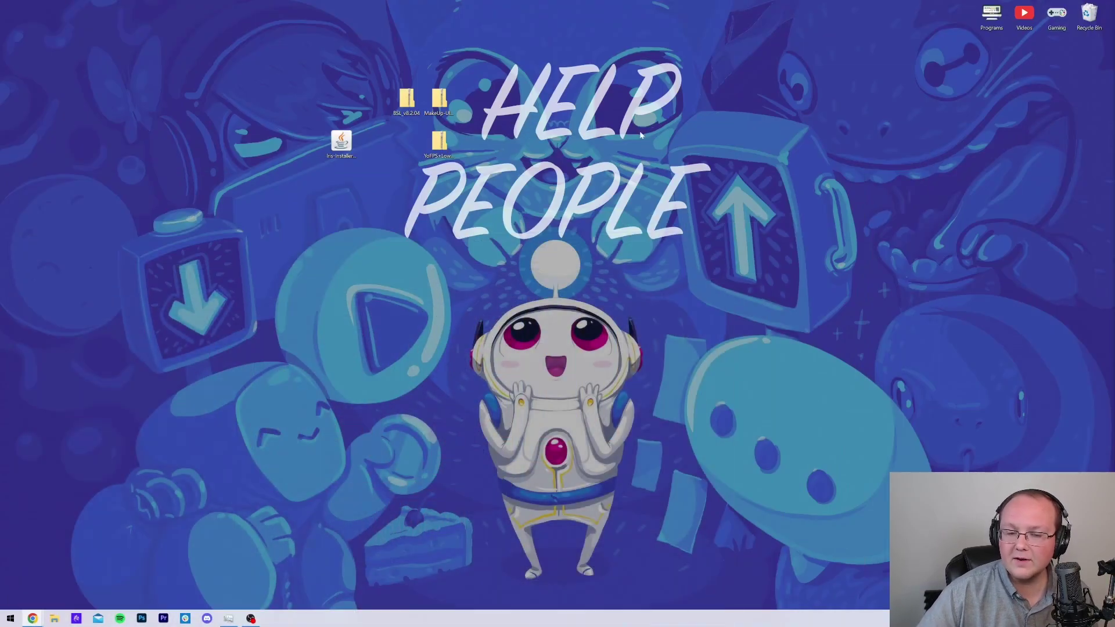
- Open the Iris installer file with Java(TM) Platform SE binary
right_click(342, 151)
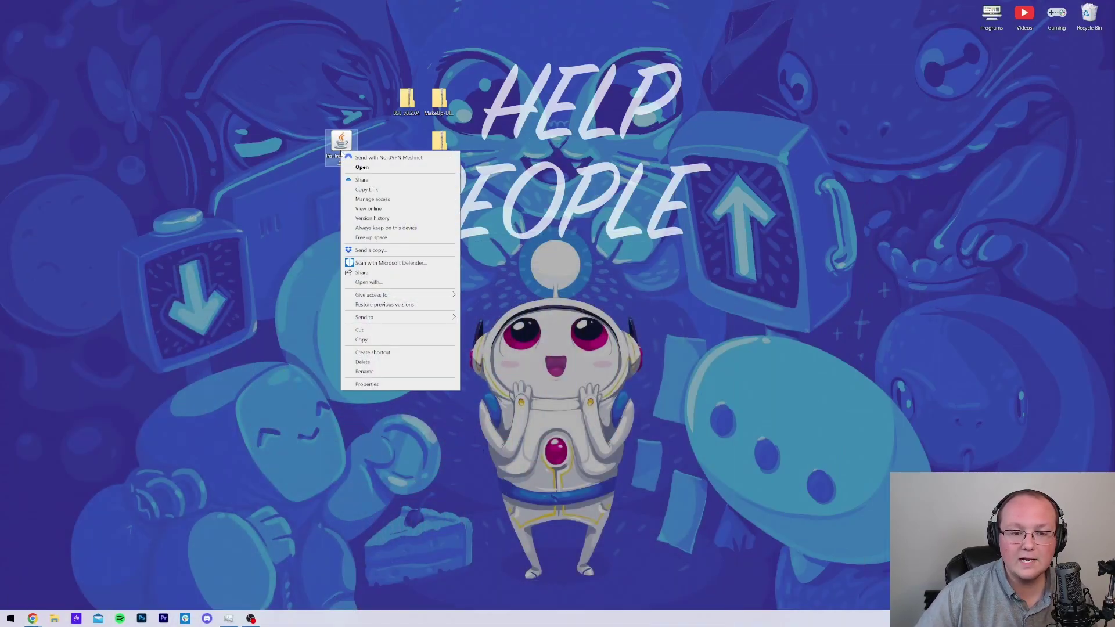
left_click(383, 282)
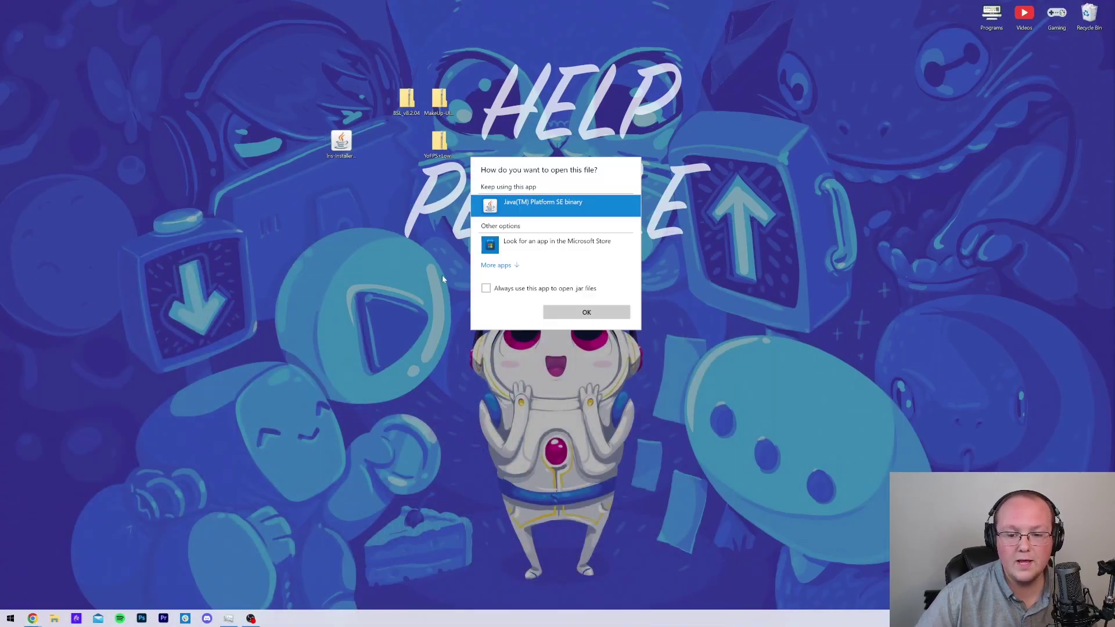
left_click(587, 312)
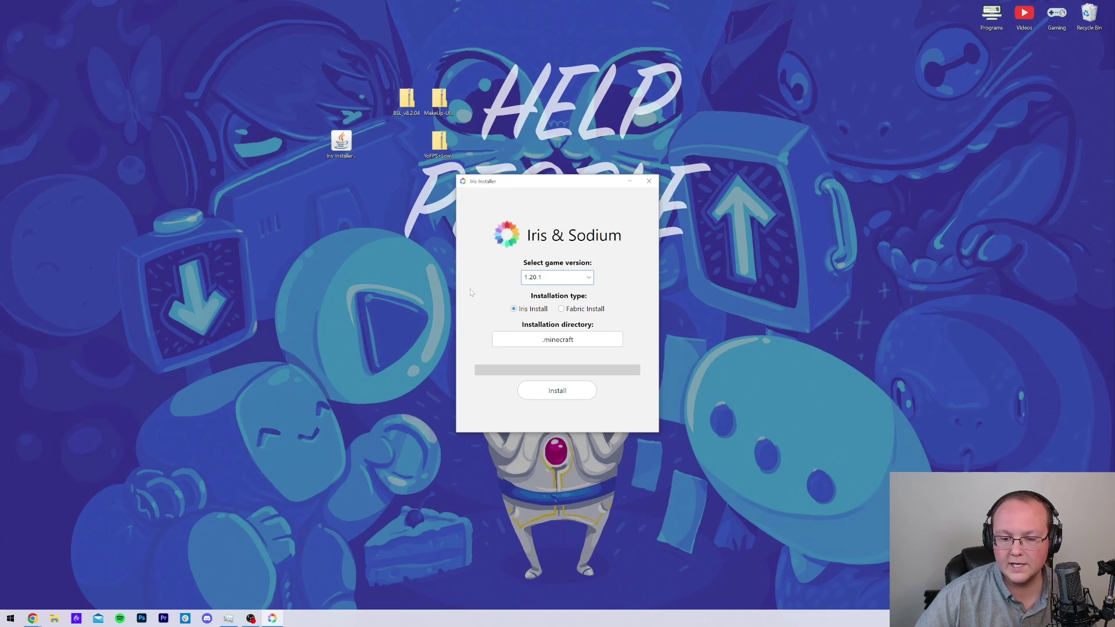
- Install Iris & Sodium for game version 1.20.1 using the Iris Install type in the .minecraft directory
left_click(544, 280)
left_click(539, 297)
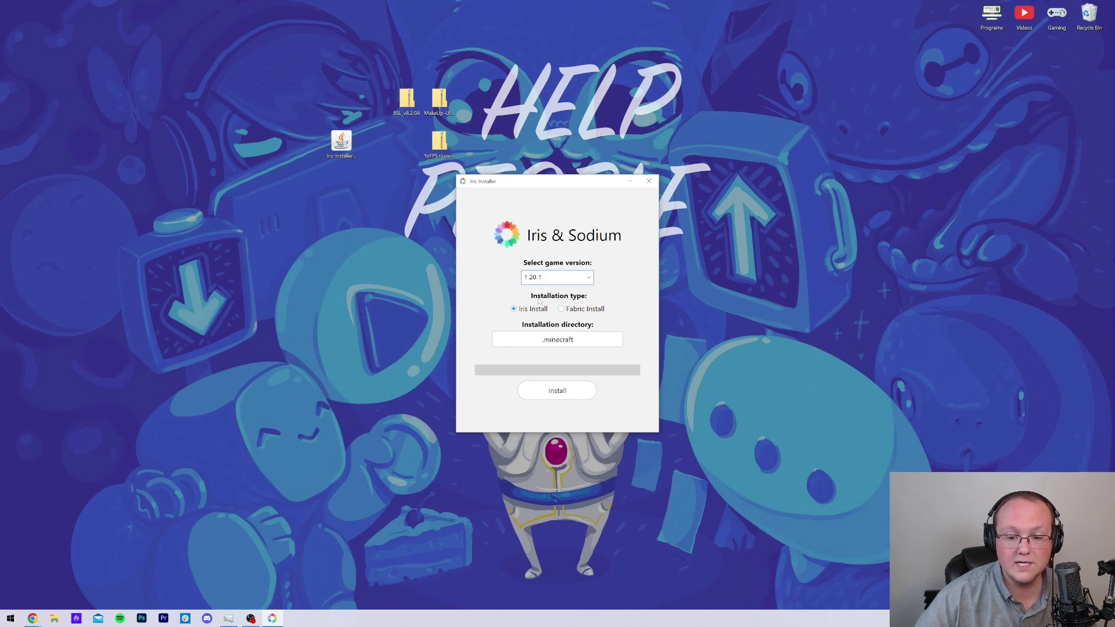
left_click(539, 310)
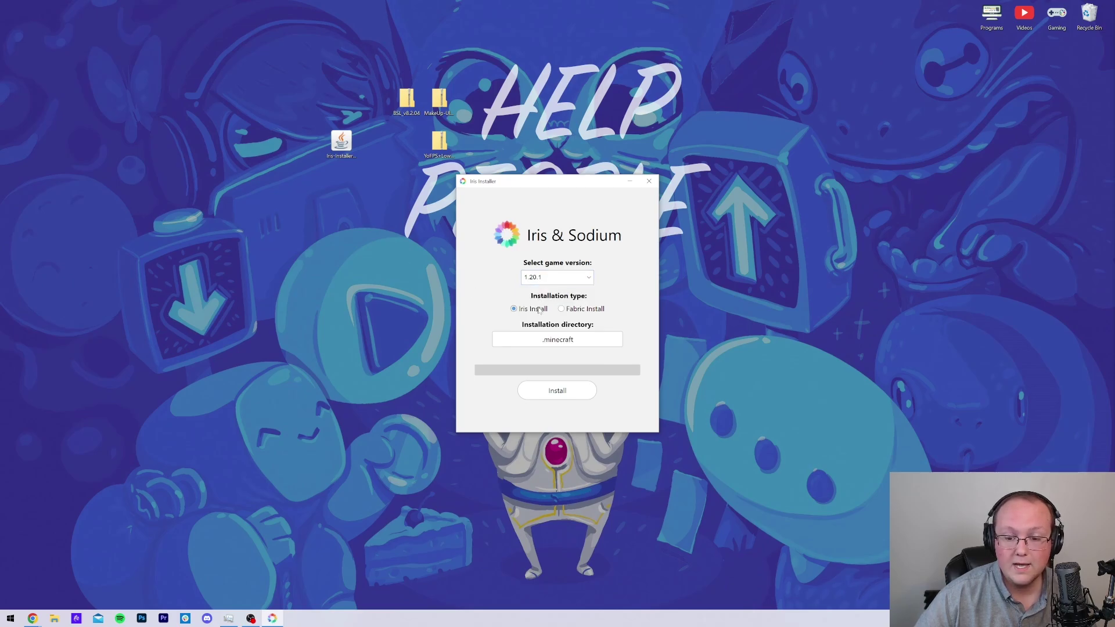
left_click(563, 392)
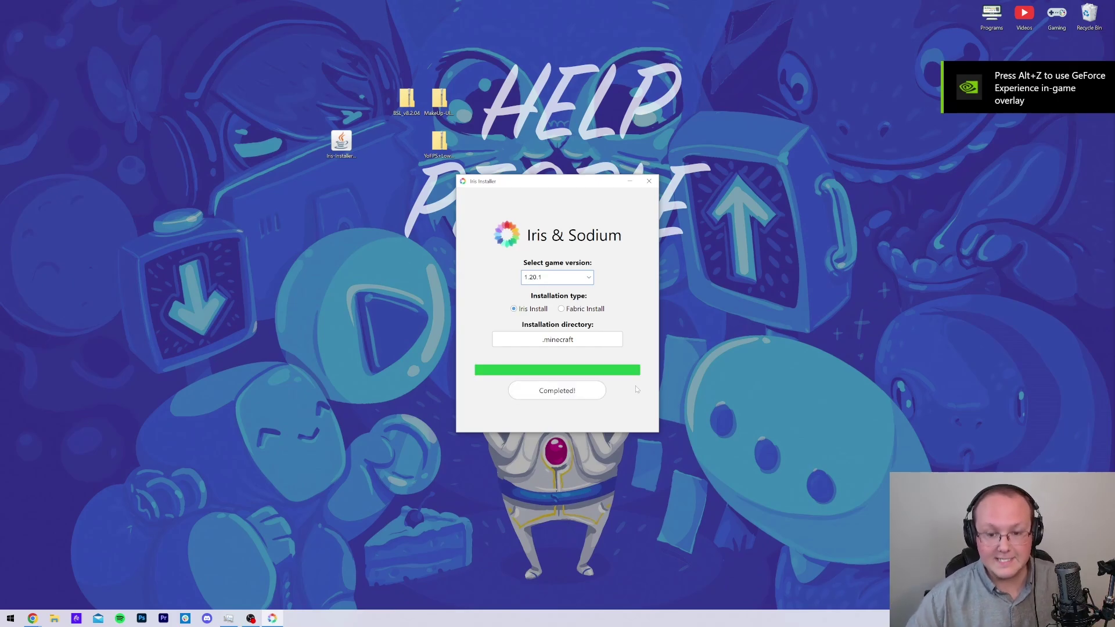
left_click(601, 391)
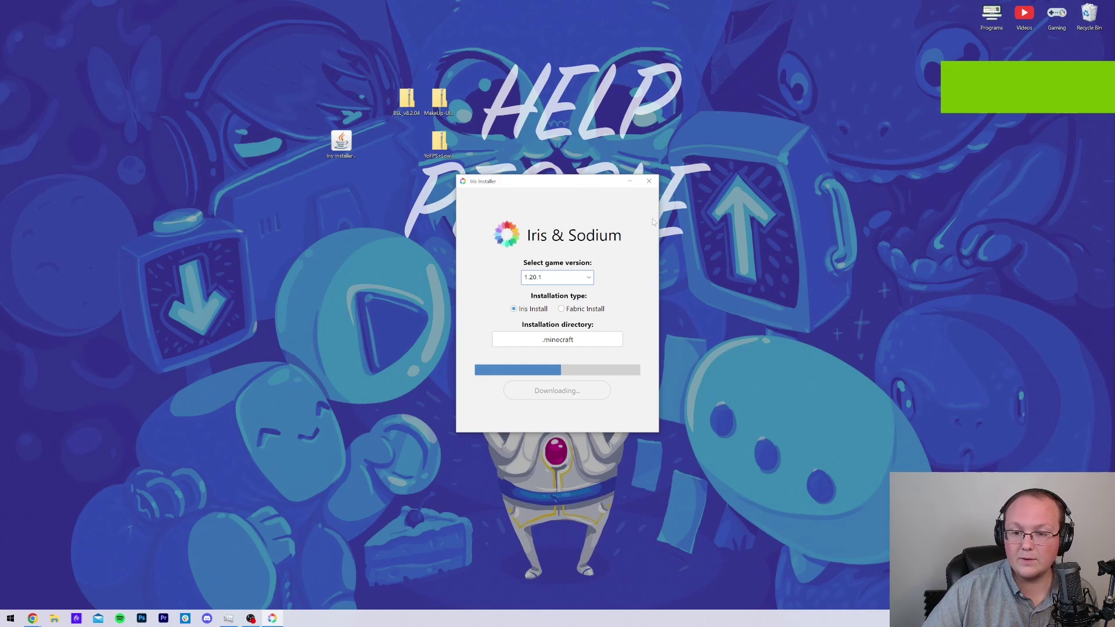
- Close the installer and move the Iris installer file from the desktop to the Recycle Bin
left_click(649, 181)
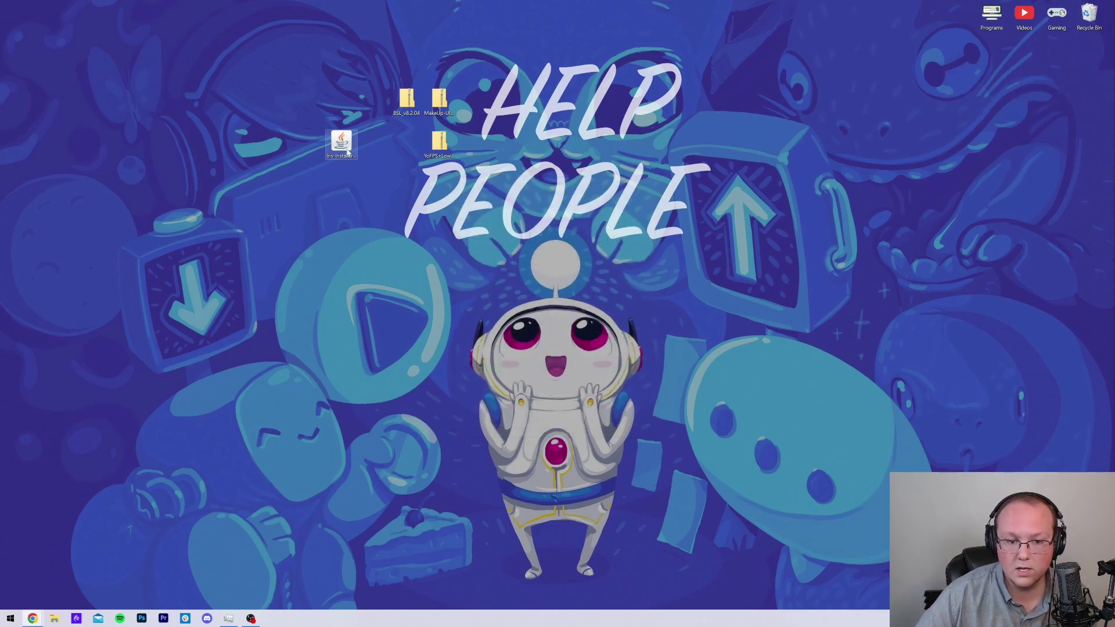
left_click_drag(347, 150, 1079, 22)
- Launch Minecraft Launcher and show the list of Java Edition installations
left_click(11, 618)
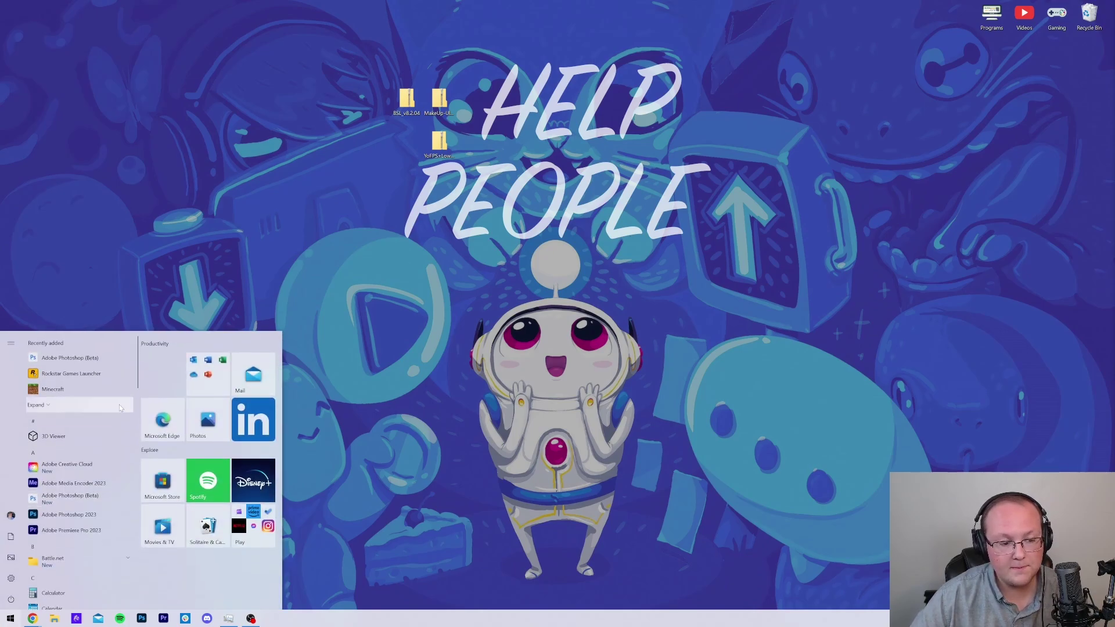
scroll(93, 482, "down", 2)
type("min")
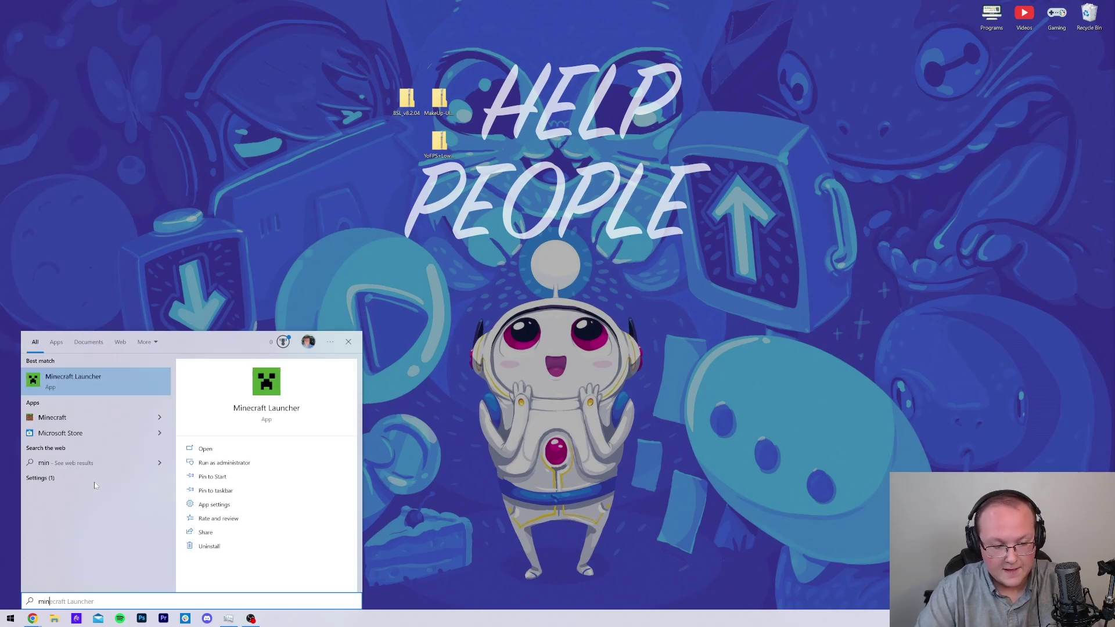
key("Return")
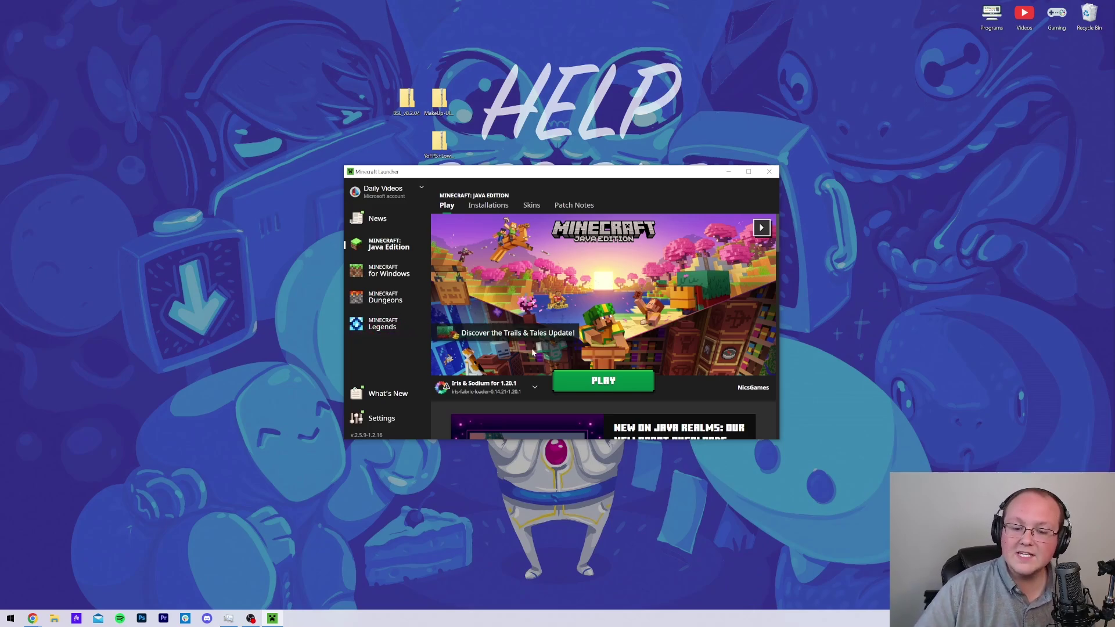
left_click(485, 207)
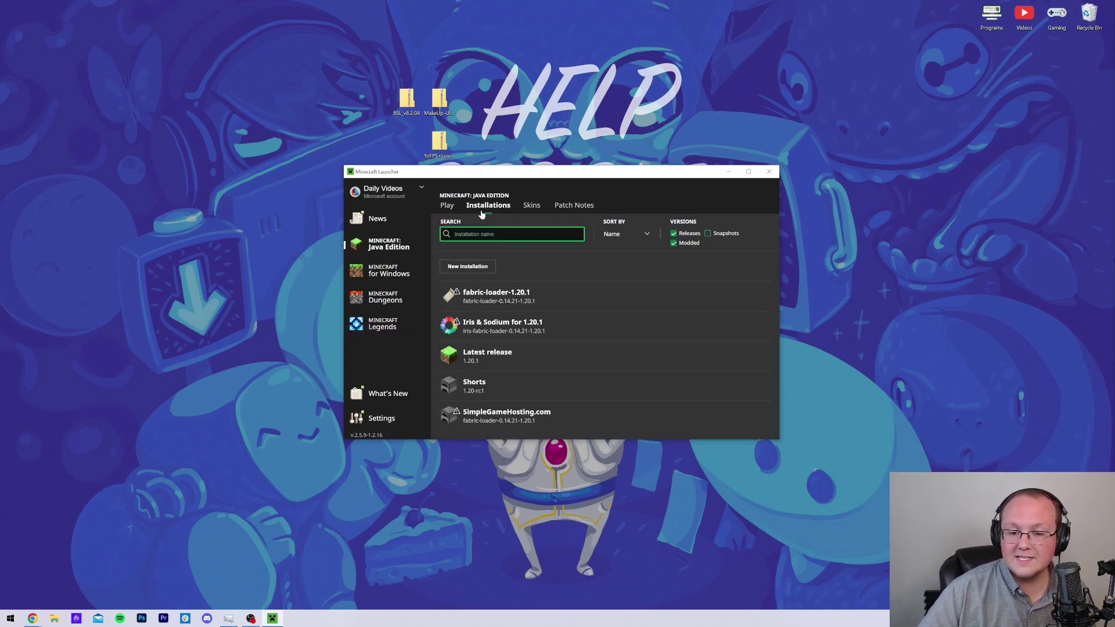
- Keep modded versions included in the installations list and delete the fabric-loader-1.20.1 installation
left_click(675, 243)
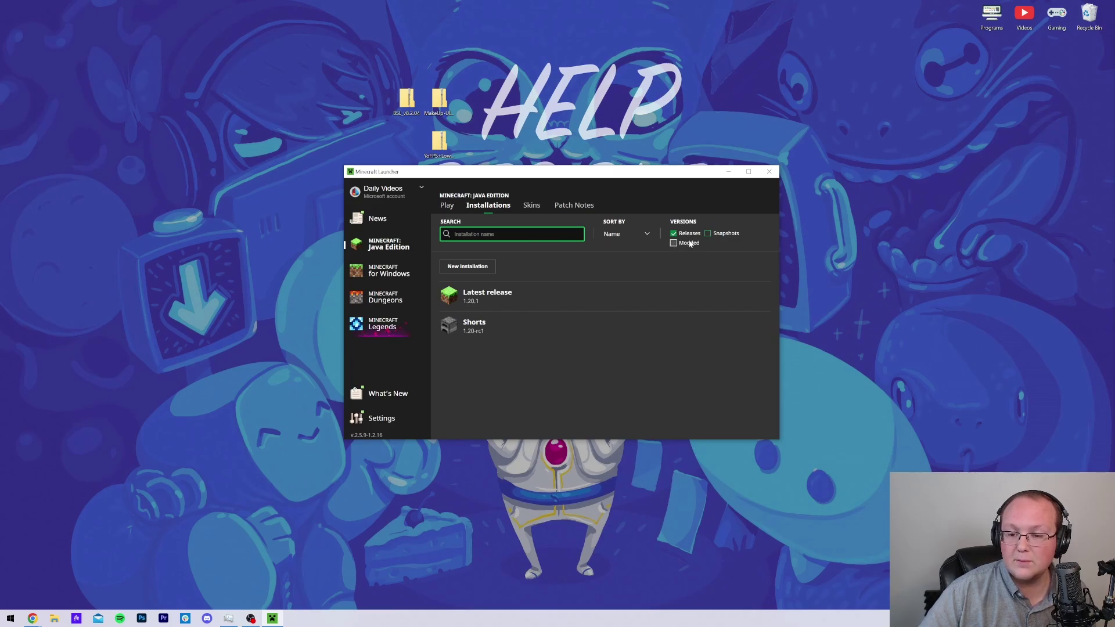
left_click(673, 243)
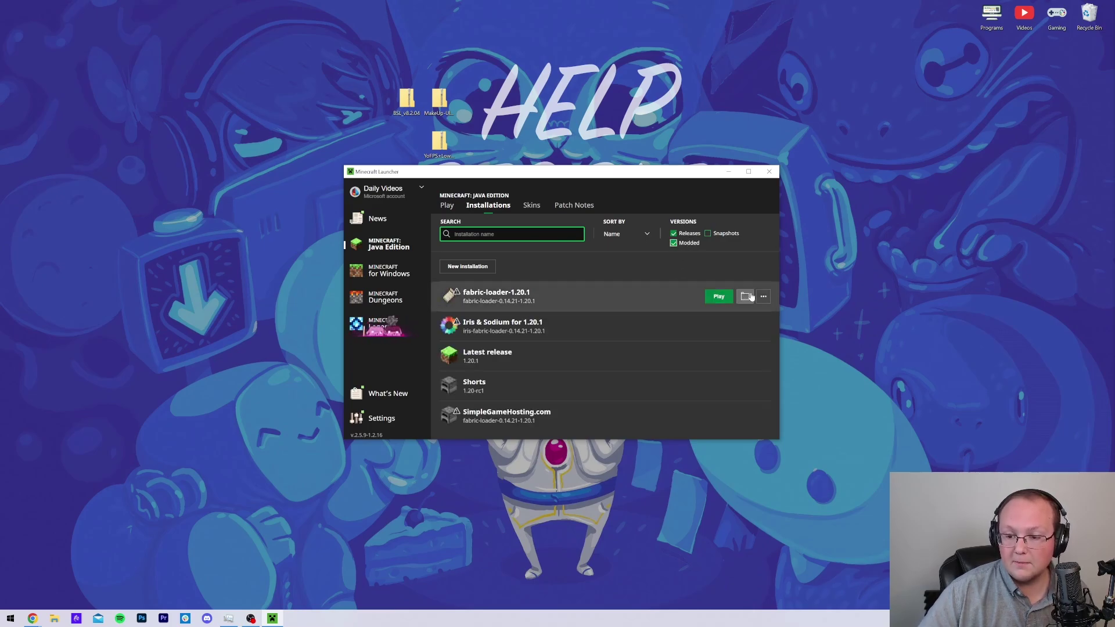
left_click(763, 296)
left_click(751, 329)
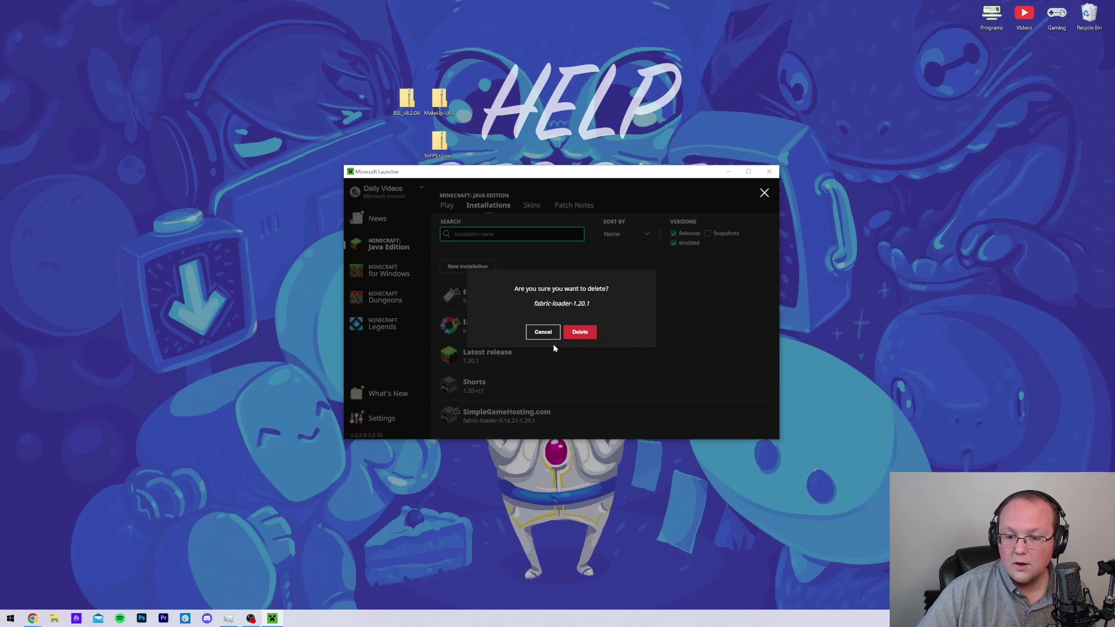
left_click(580, 332)
- Delete the existing SimpleGameHosting.com installation from the installations list
left_click(763, 388)
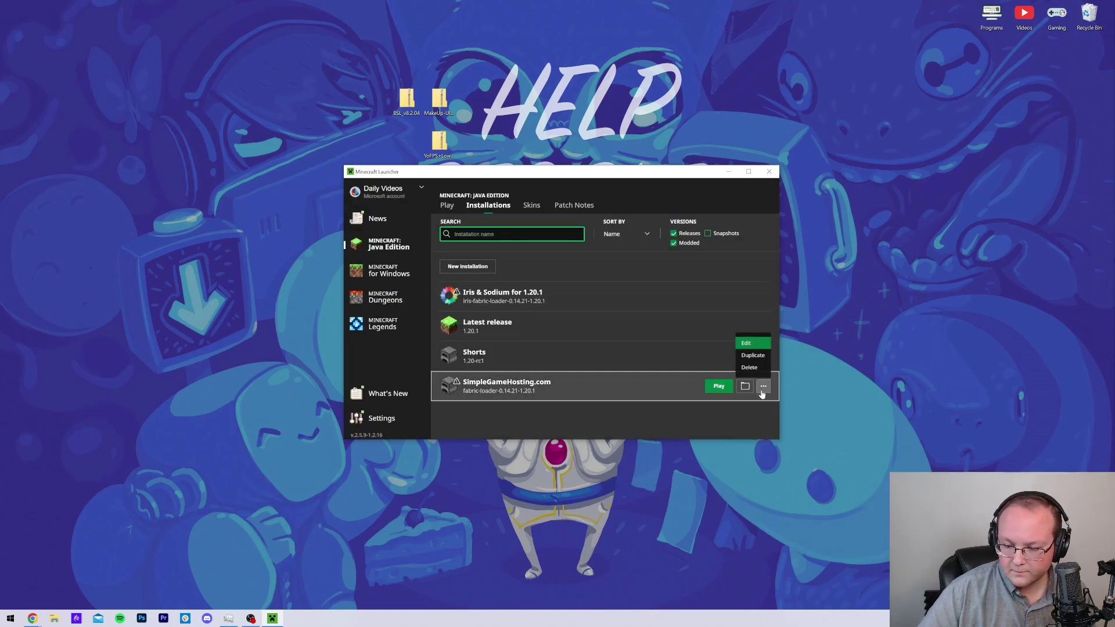
left_click(750, 367)
left_click(578, 331)
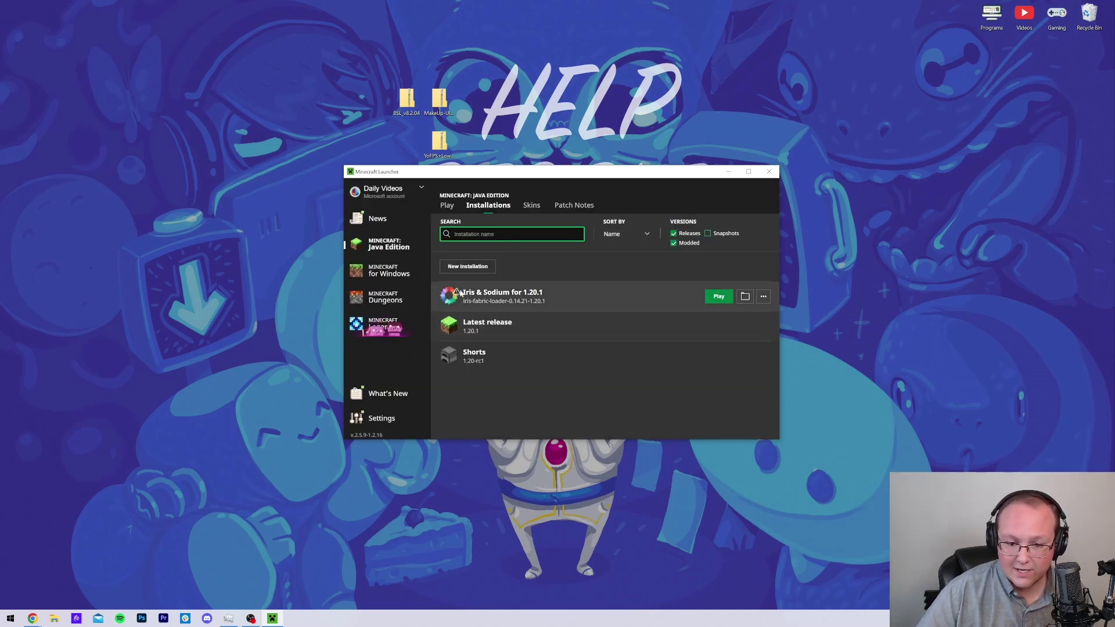
- Create an installation named SimpleGameHosting.com using release iris-fabric-loader-0.14.21-1.20.1 with a 1920 x 1080 resolution
left_click(491, 268)
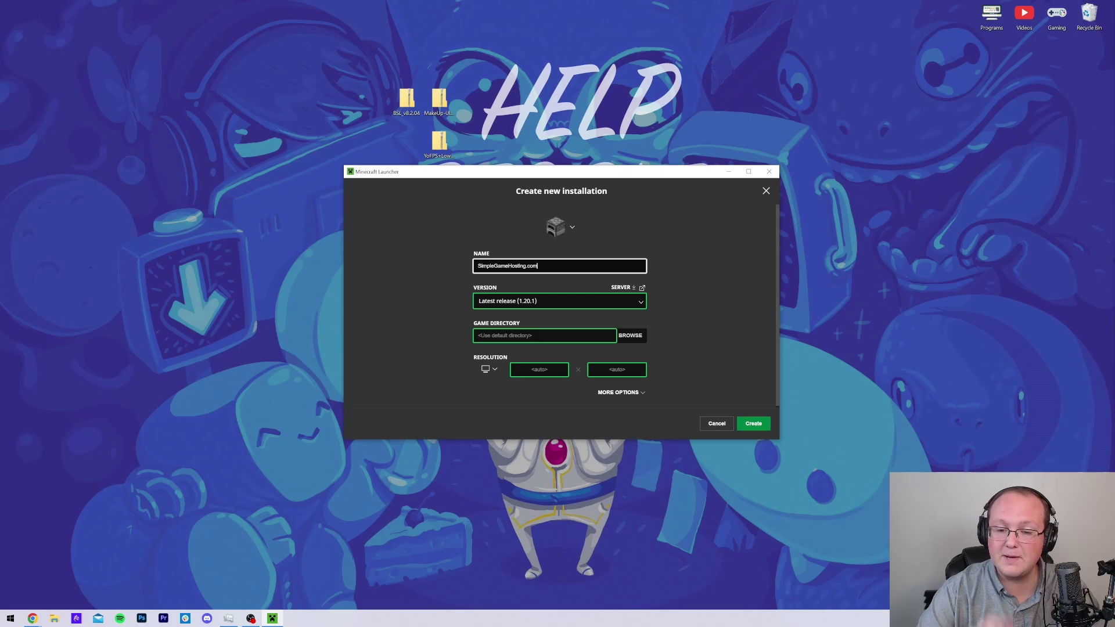
key("Tab")
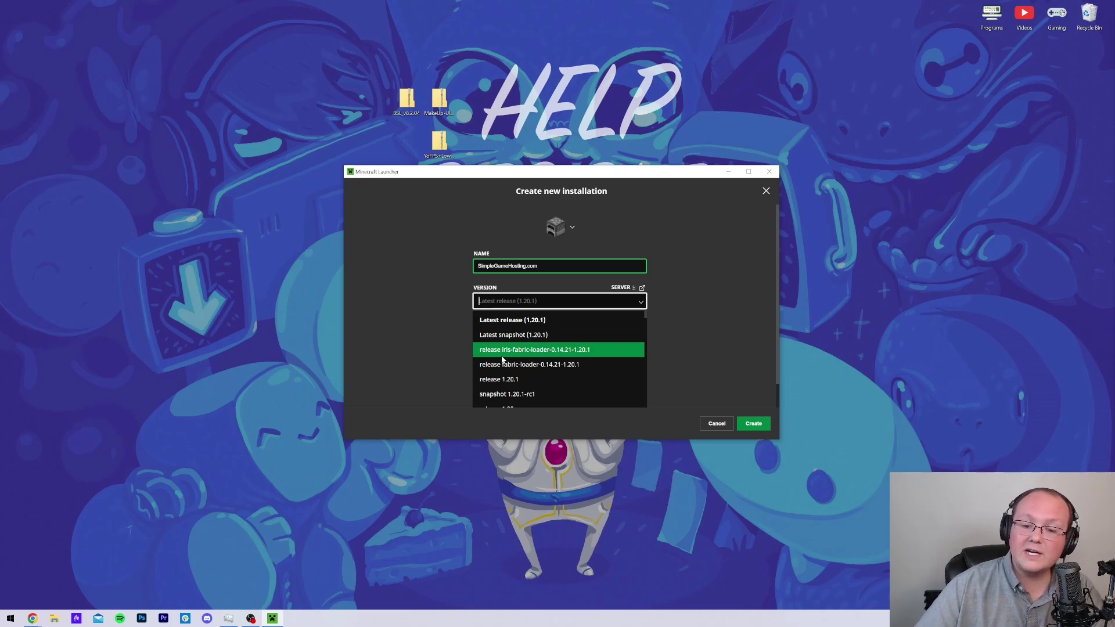
left_click(611, 352)
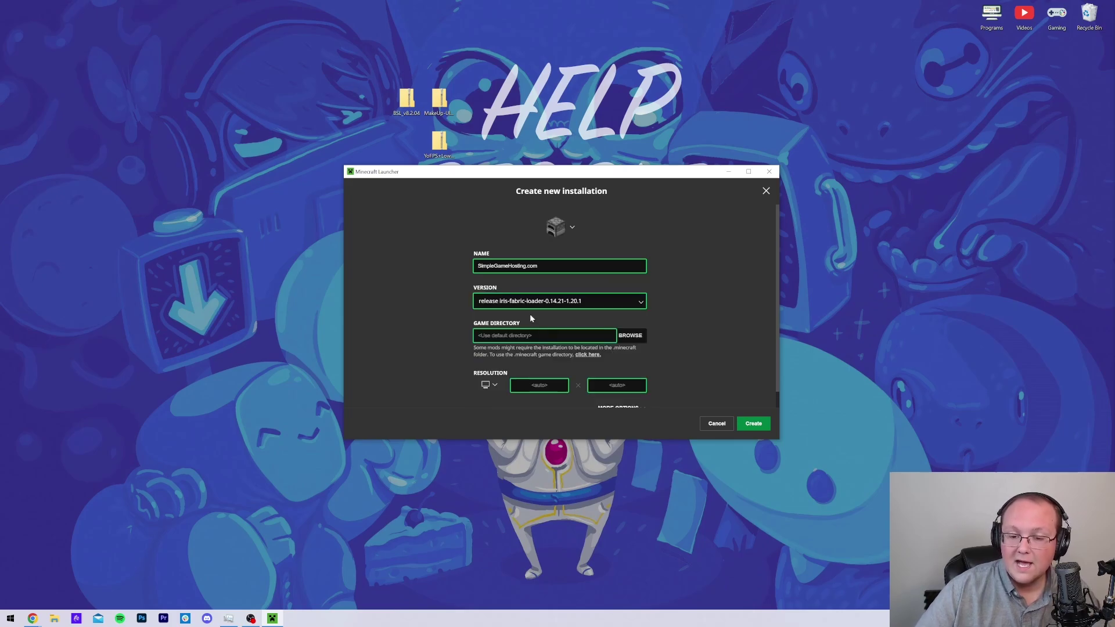
left_click(493, 385)
left_click(489, 356)
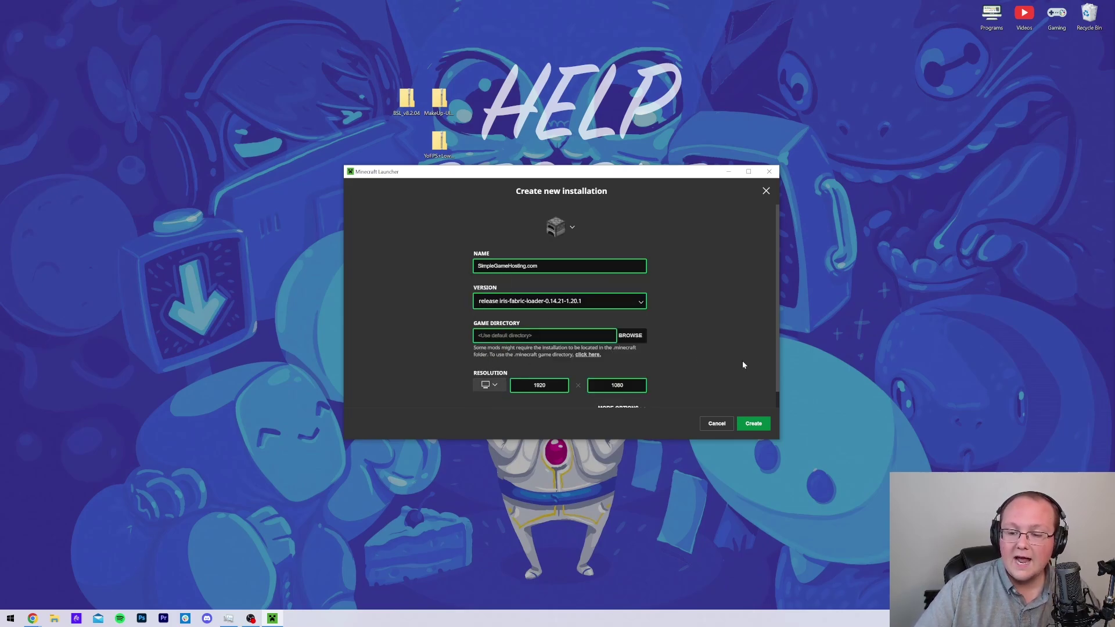
left_click(756, 426)
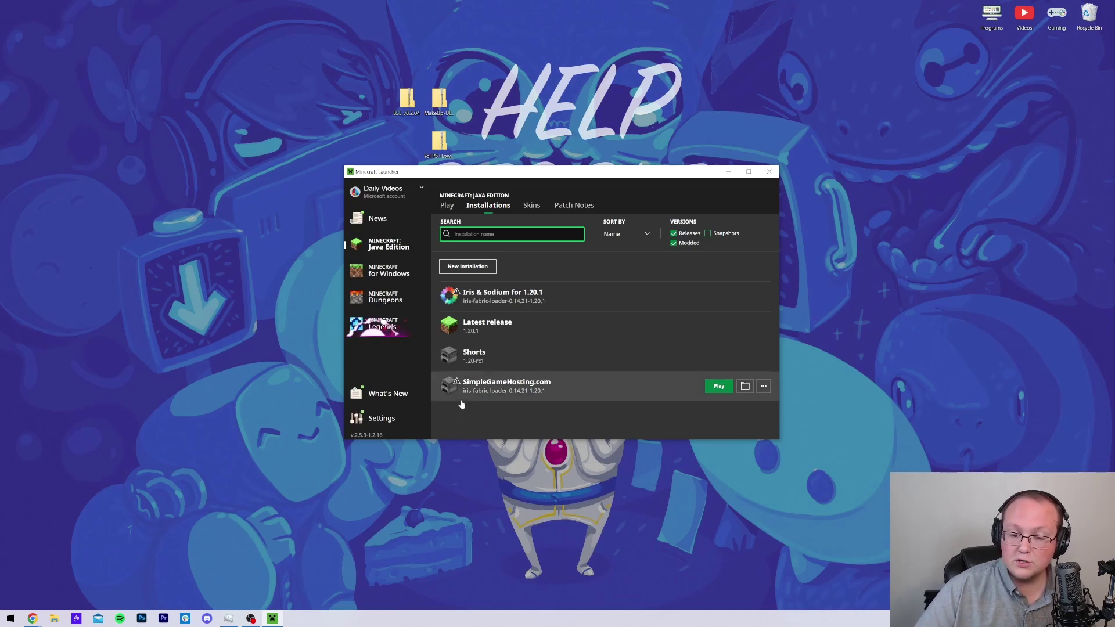
- Launch the SimpleGameHosting.com installation and open the Shader Packs screen from the game's video settings
left_click(719, 386)
left_click(659, 360)
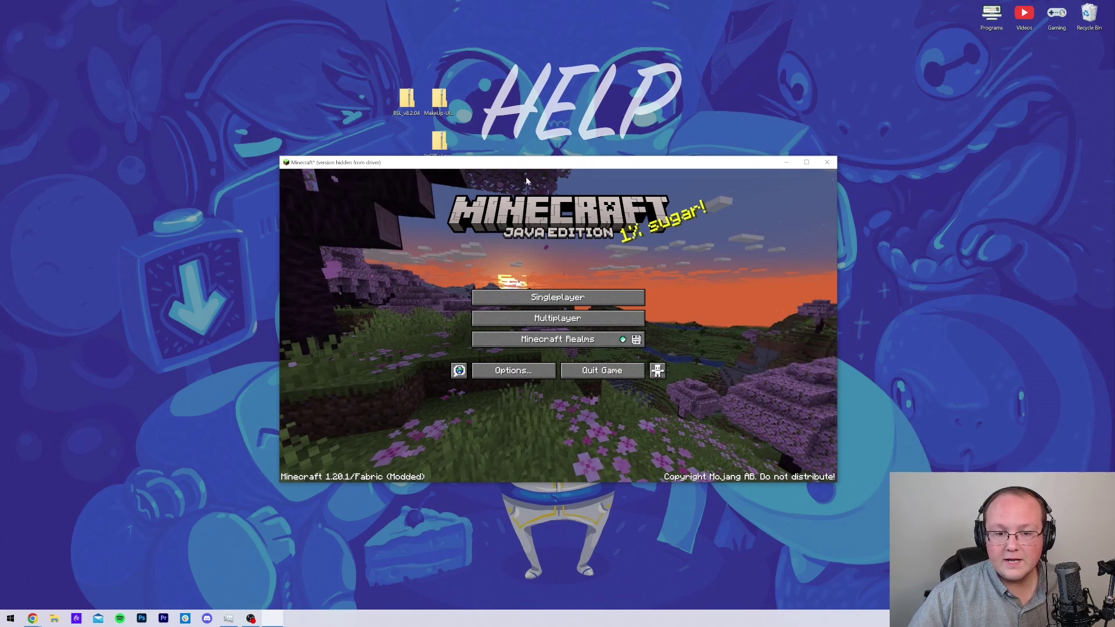
left_click(513, 371)
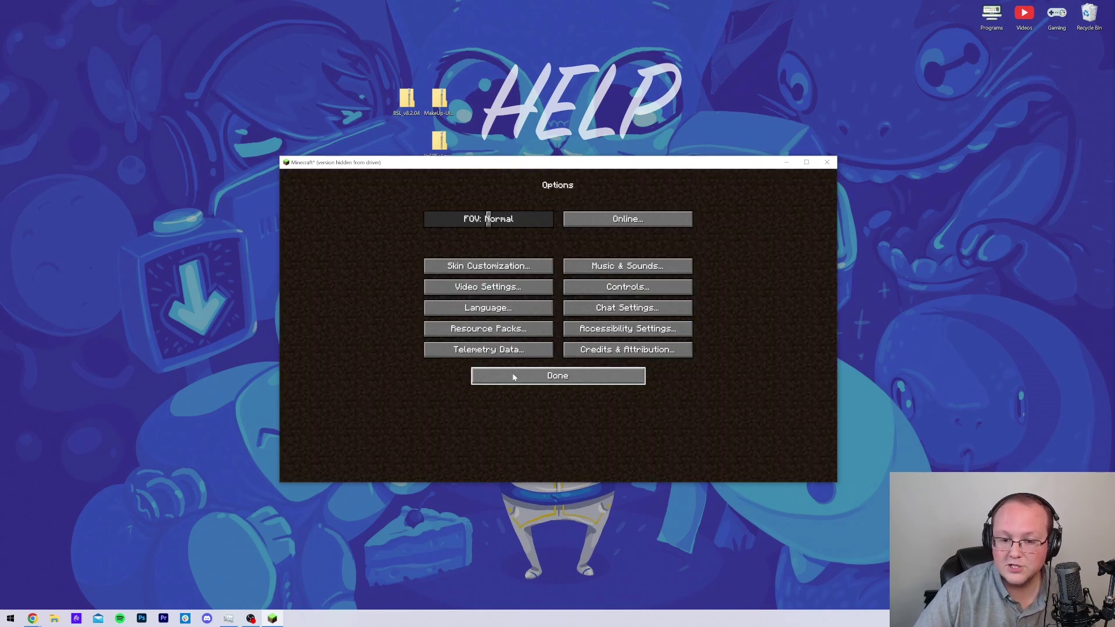
left_click(513, 291)
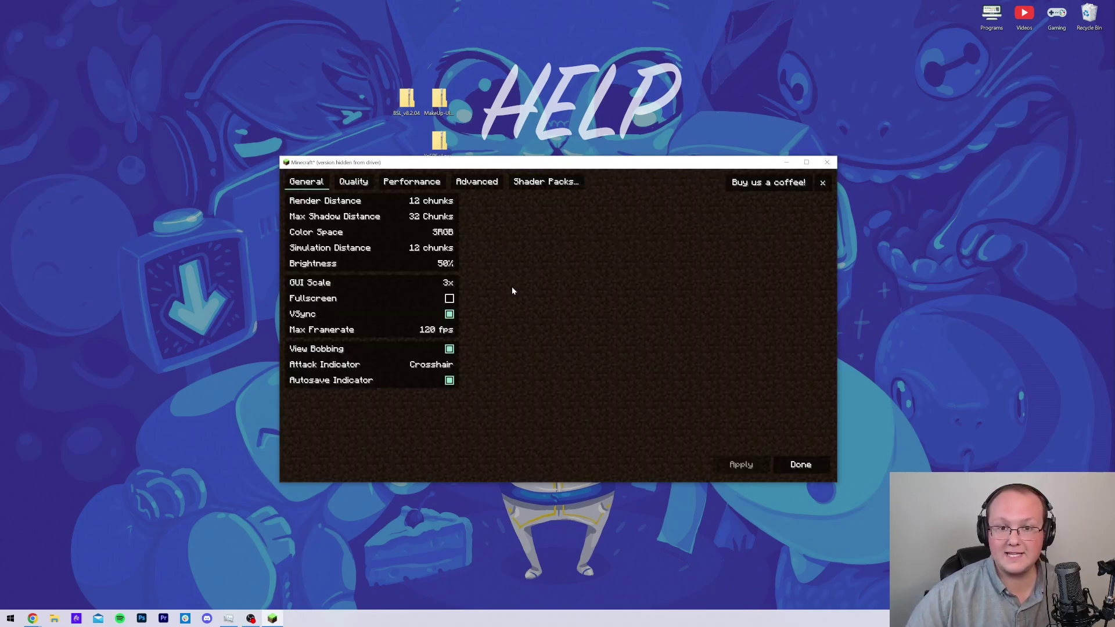
left_click(543, 182)
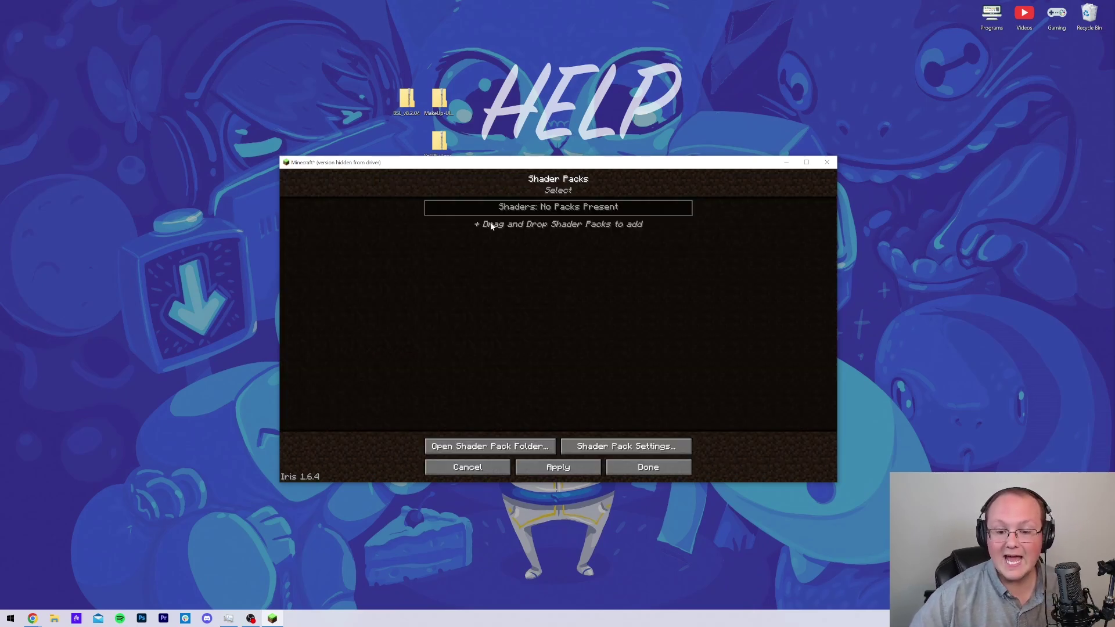
- Open the shader pack folder, move the three shader zip files from the desktop into it, and close the folder
left_click(473, 450)
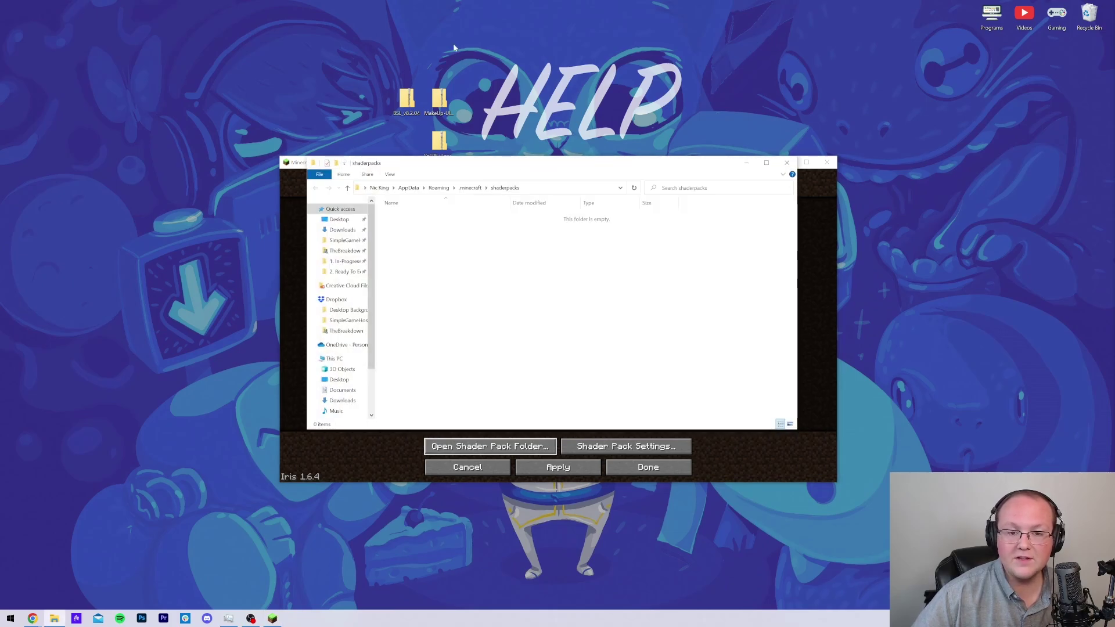
left_click_drag(399, 57, 503, 274)
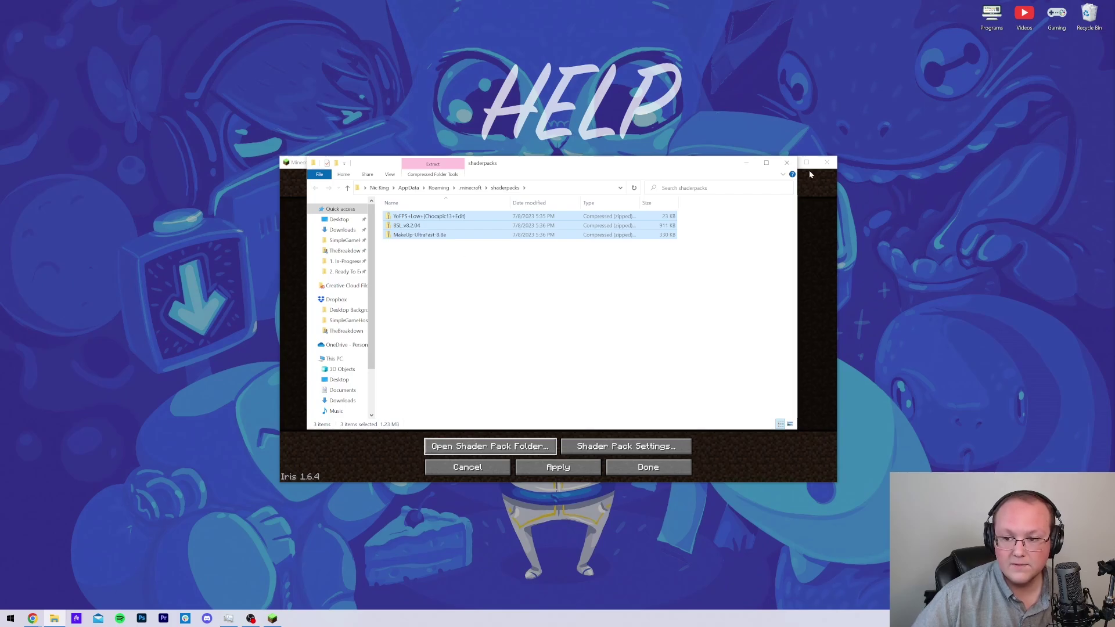
left_click(787, 163)
- Enable the BSL_v8.2.04.zip shader pack with its profile set to Low and leave the video settings
left_click(592, 227)
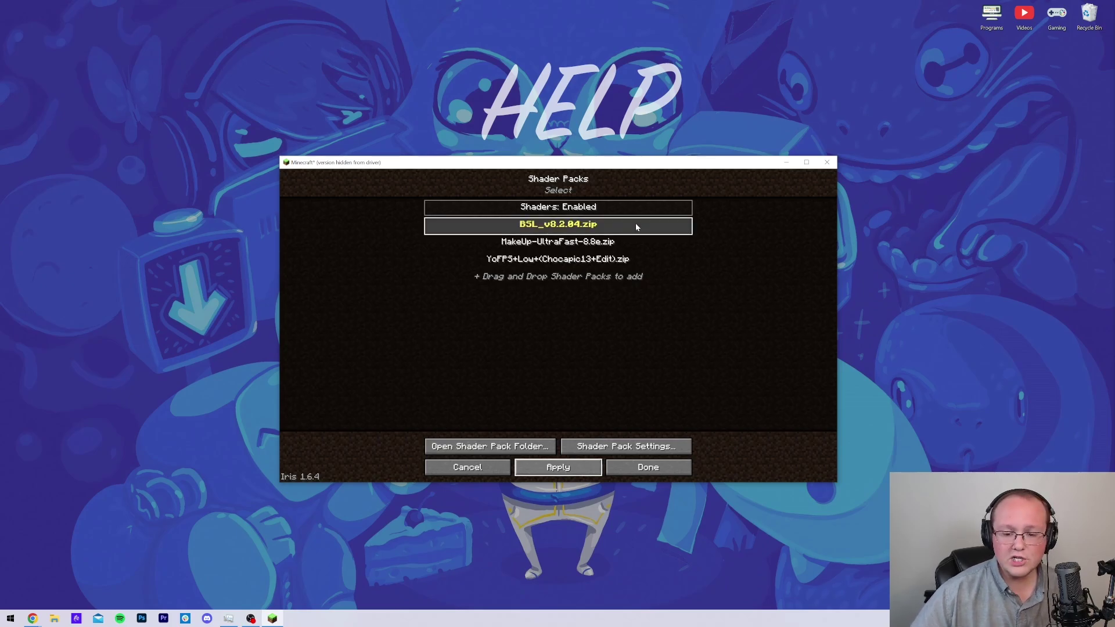
left_click(622, 447)
left_click(523, 252)
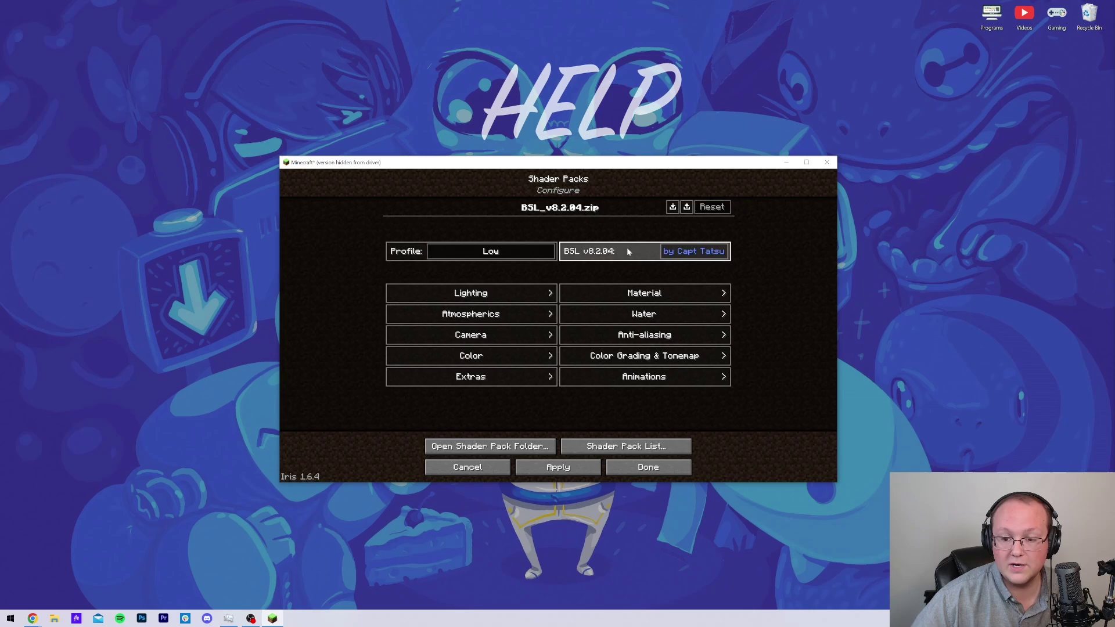
left_click(649, 468)
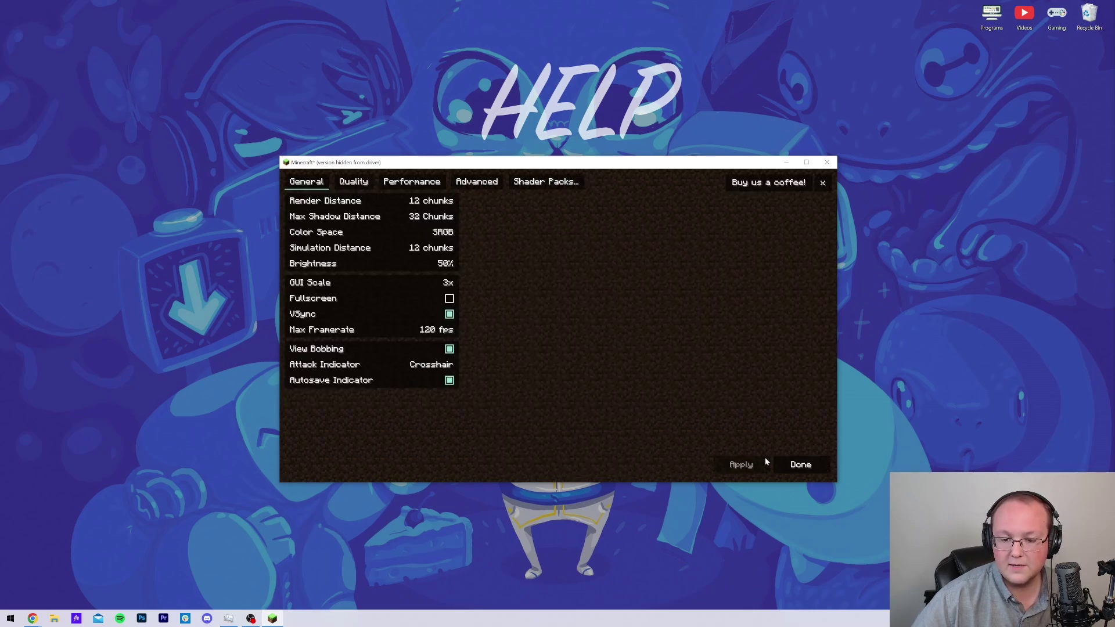
mouse_move(393, 221)
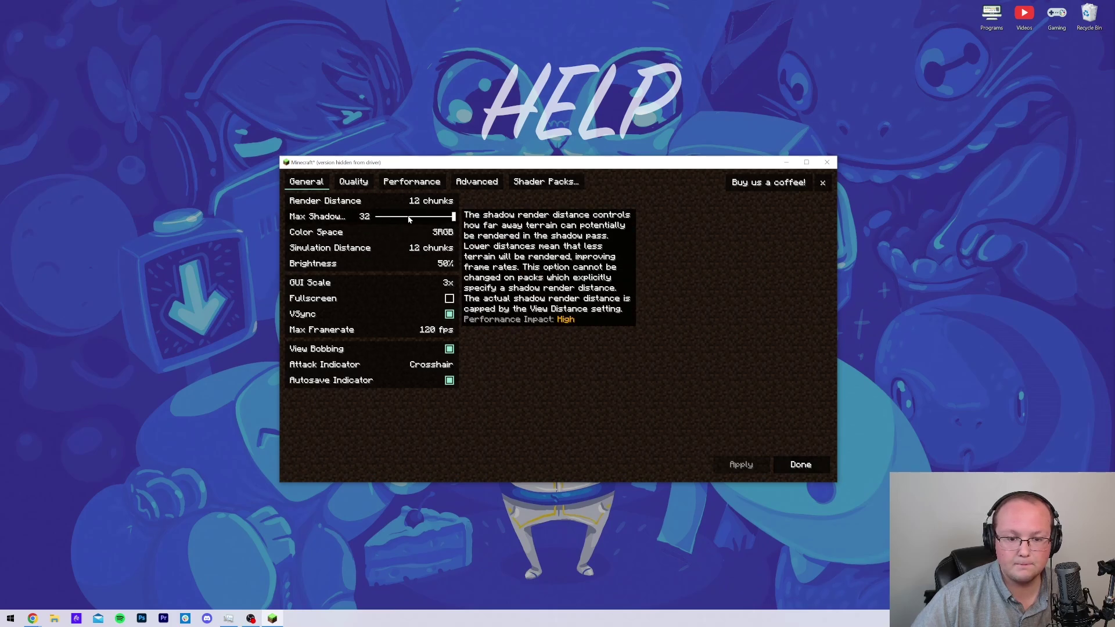
key("Escape")
key("F11")
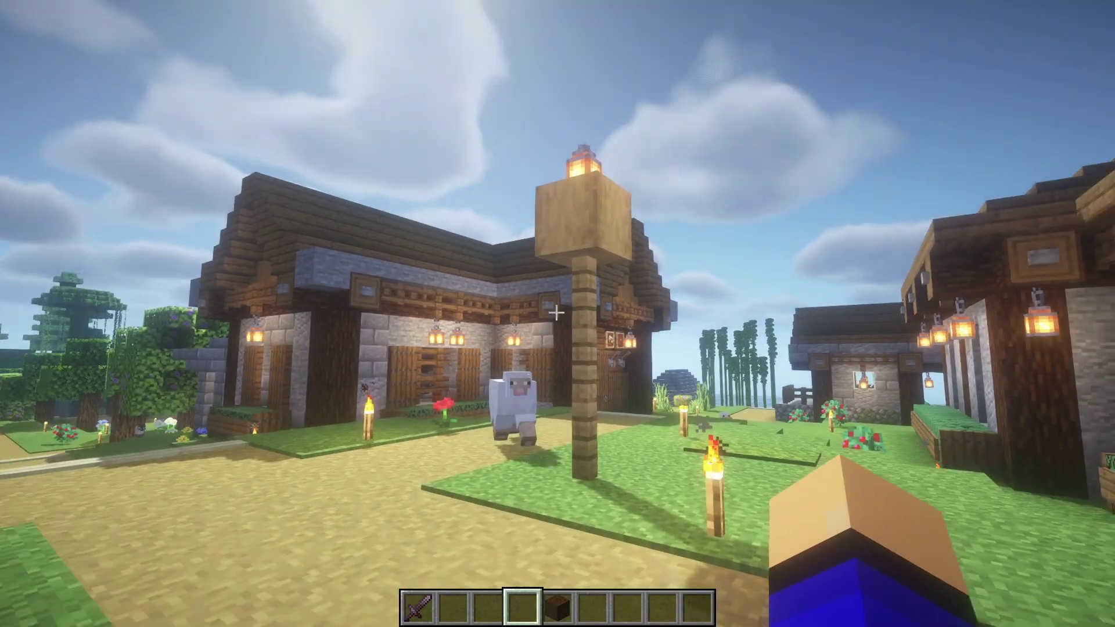
key("Escape")
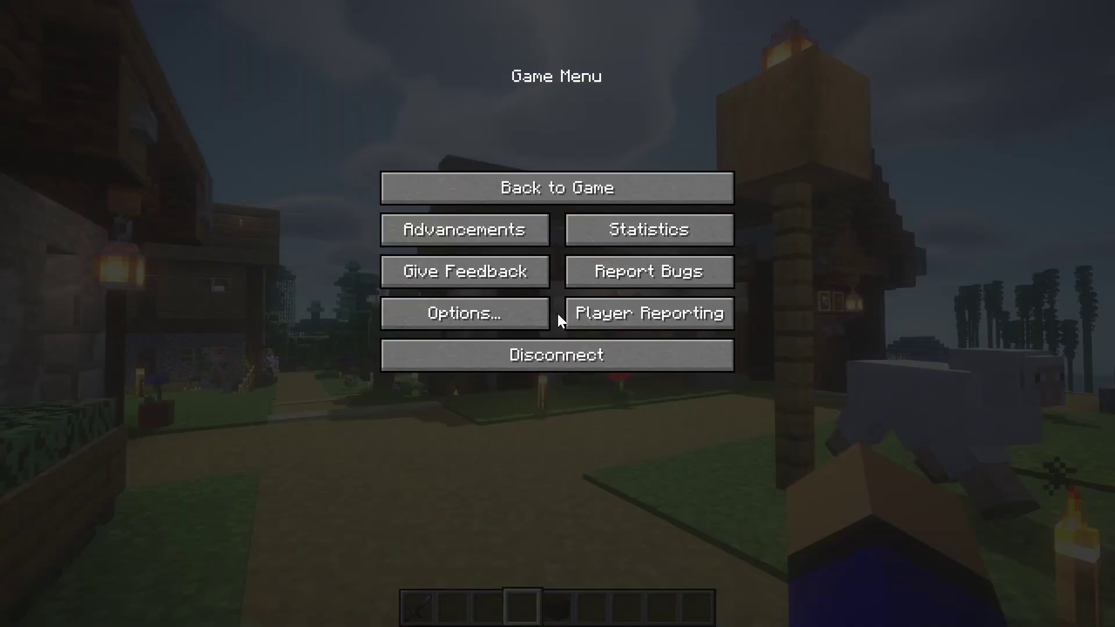
left_click(526, 314)
left_click(480, 241)
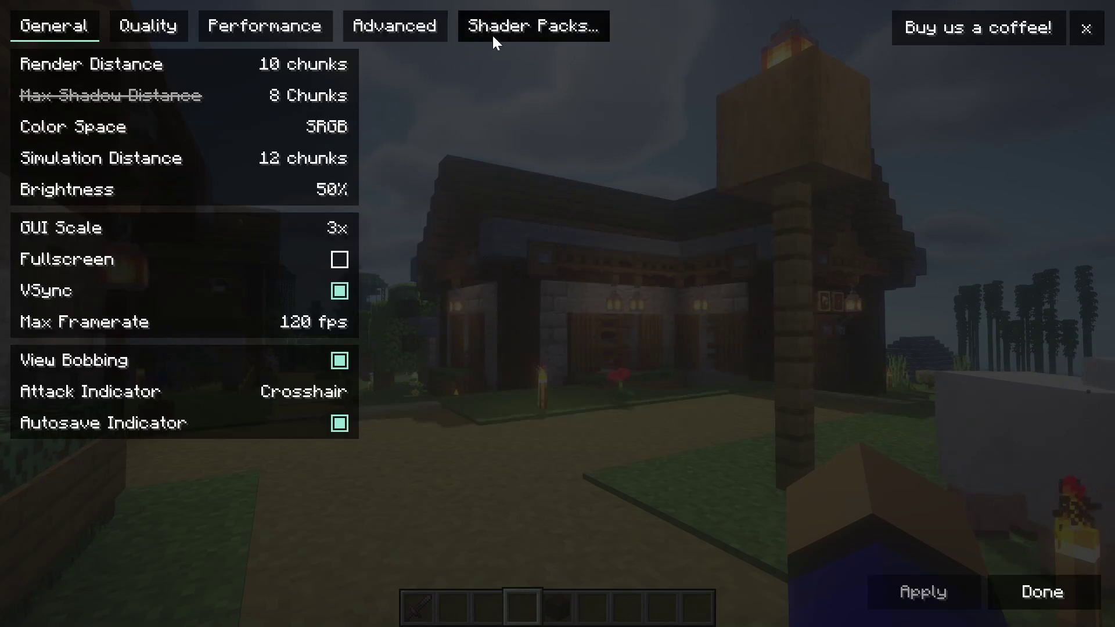
key("Escape")
key("Escape")
key("Escape")
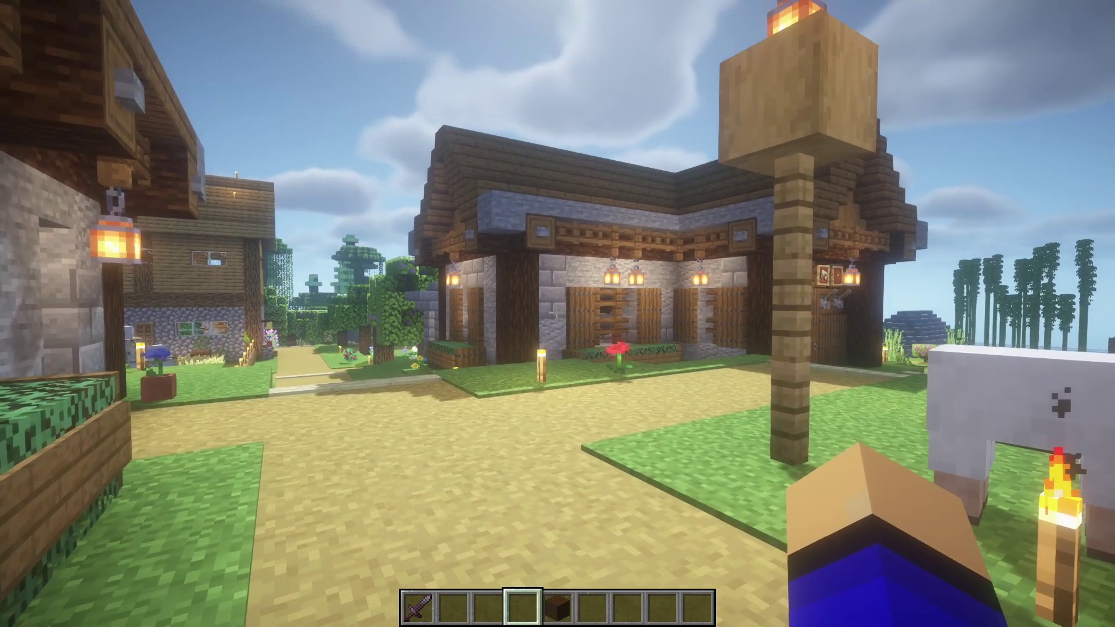
- Switch the in-game shader pack to MakeUp-UltraFast-8.8e.zip and look around the village with it
key("Escape")
left_click(503, 310)
left_click(456, 247)
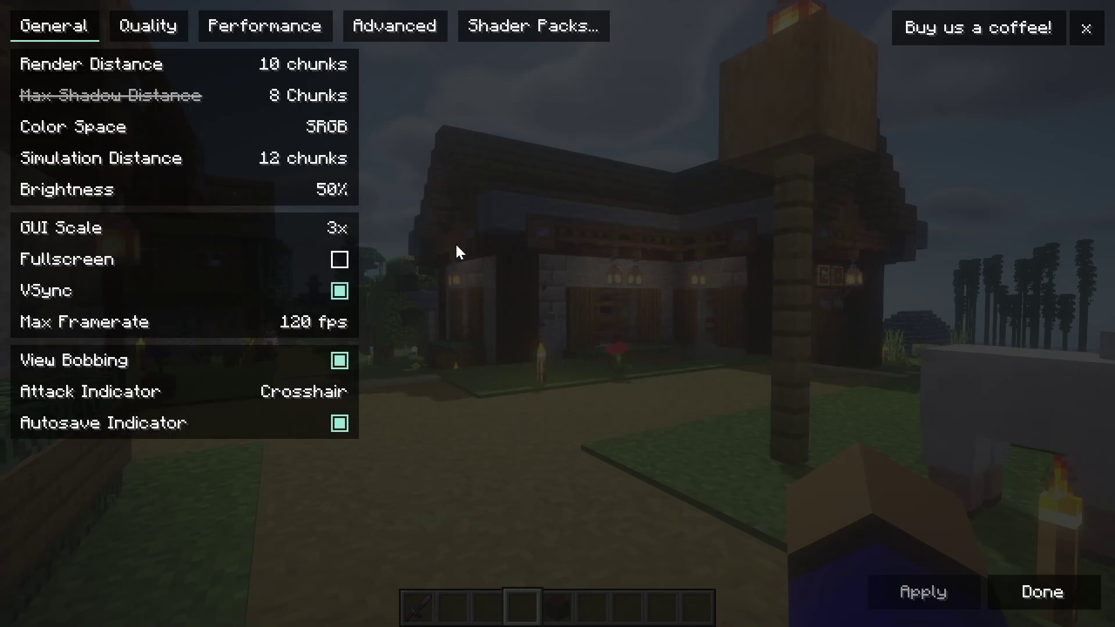
left_click(510, 27)
left_click(525, 157)
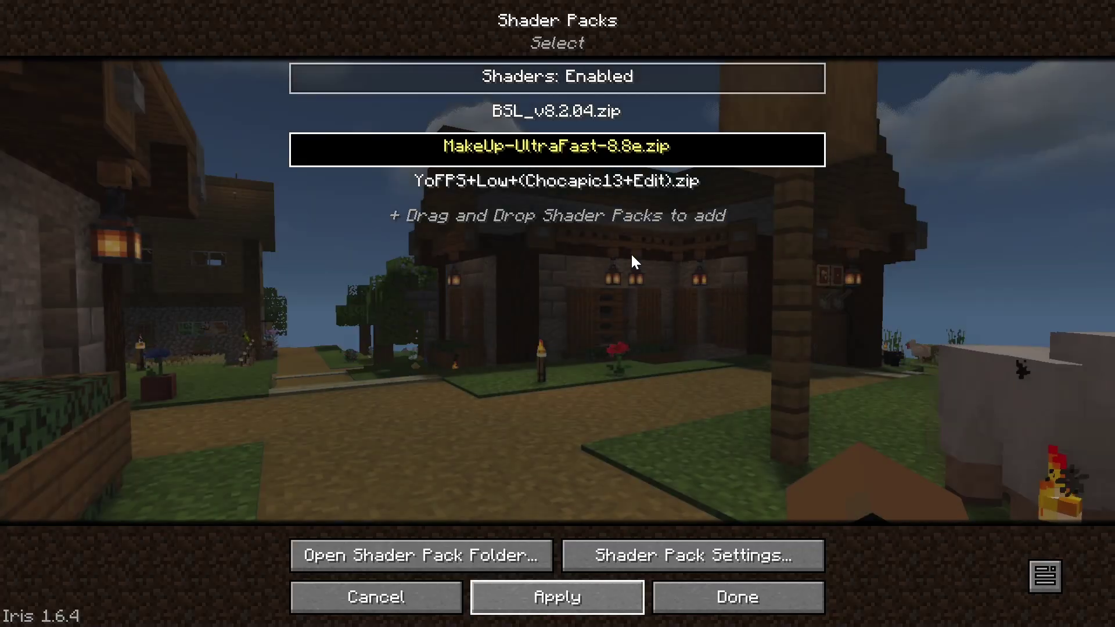
key("Escape")
key("Escape")
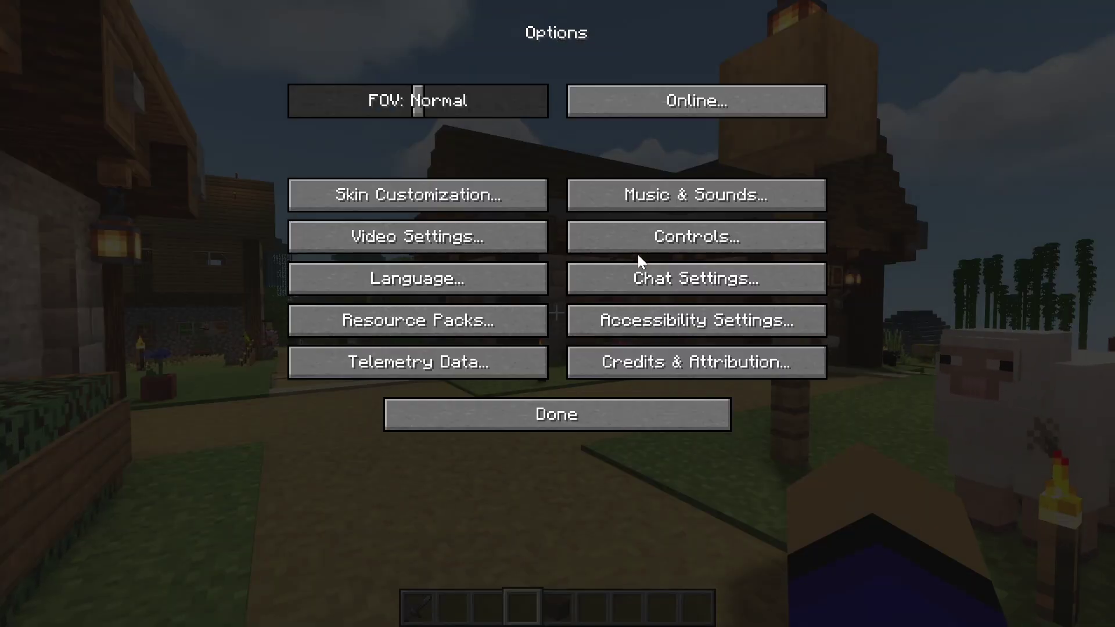
key("Escape")
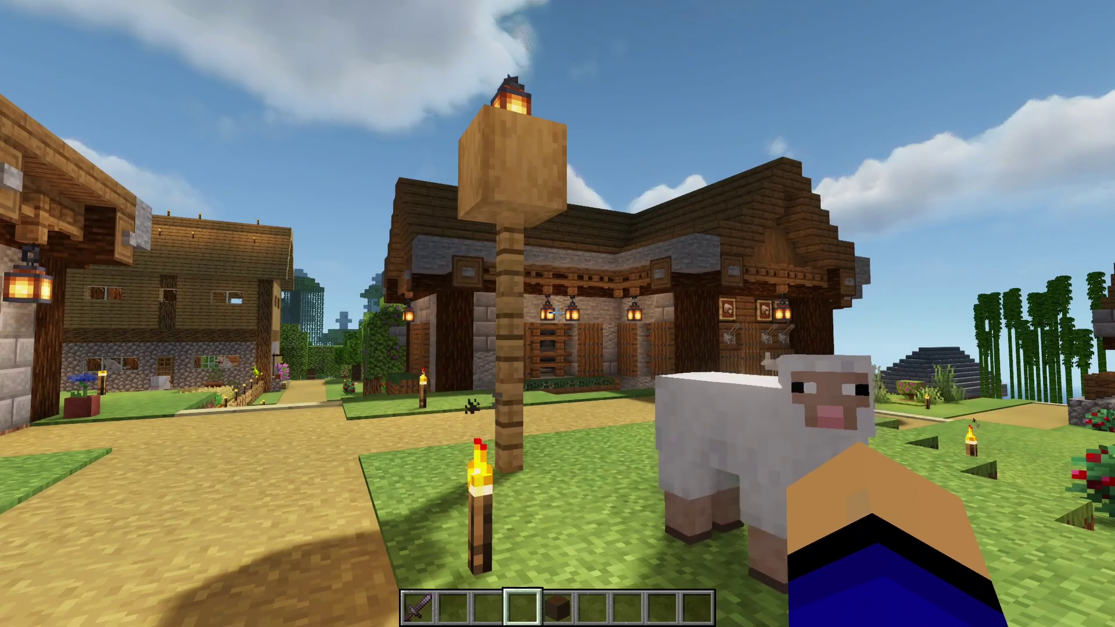
key("w")
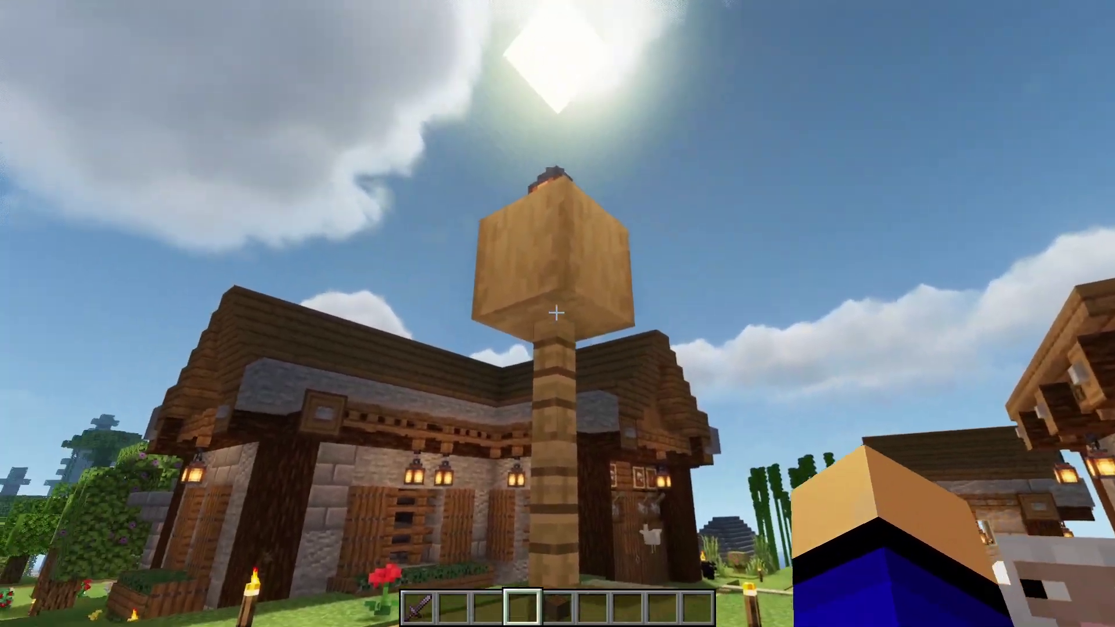
key("s")
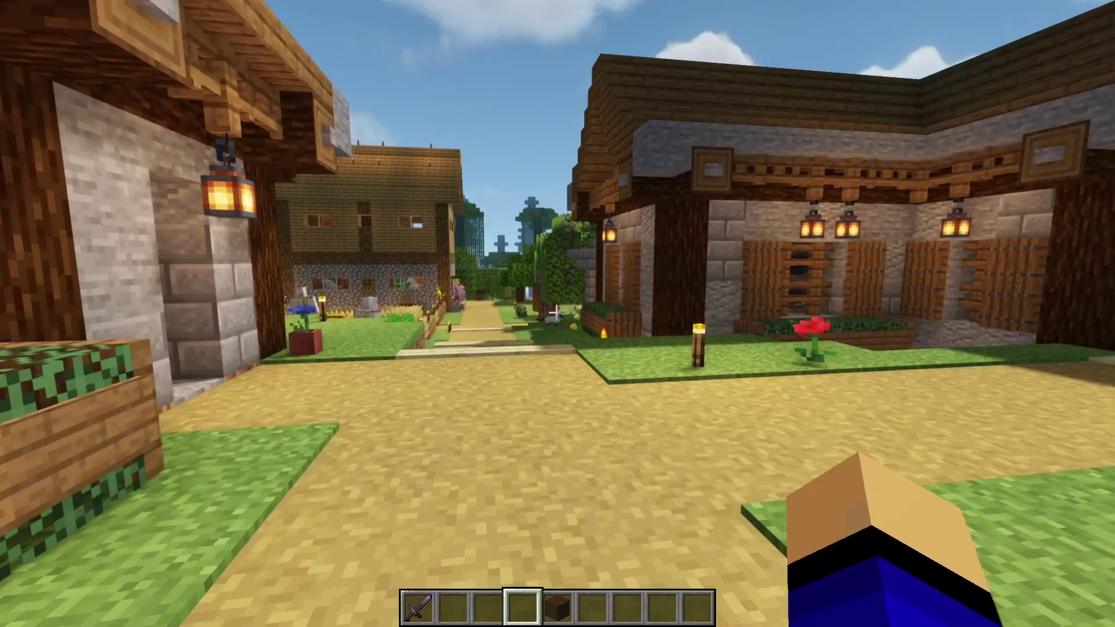
- Switch the in-game shader pack to YoFPS+Low+(Chocapic13+Edit).zip and walk through the village with it
key("Escape")
left_click(518, 306)
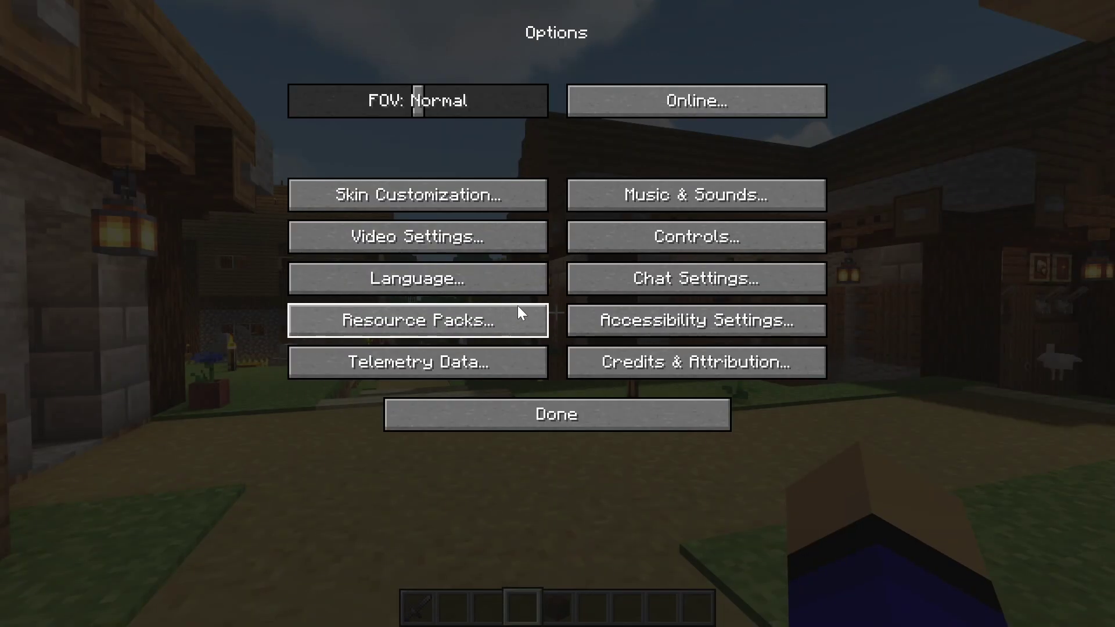
left_click(446, 248)
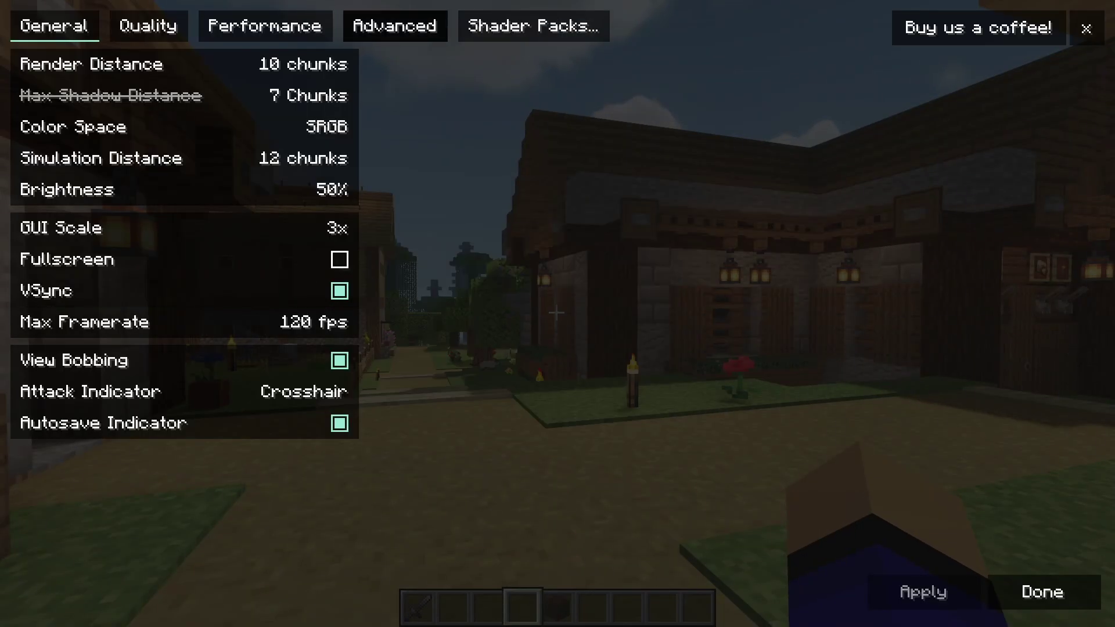
left_click(549, 24)
left_click(504, 186)
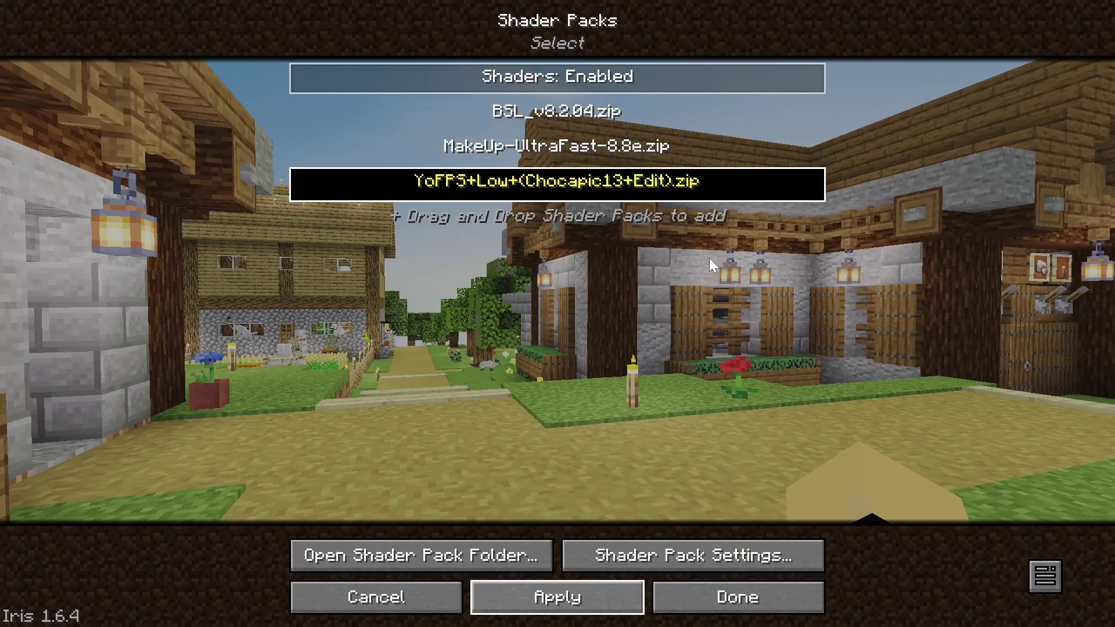
key("Escape")
key("Escape")
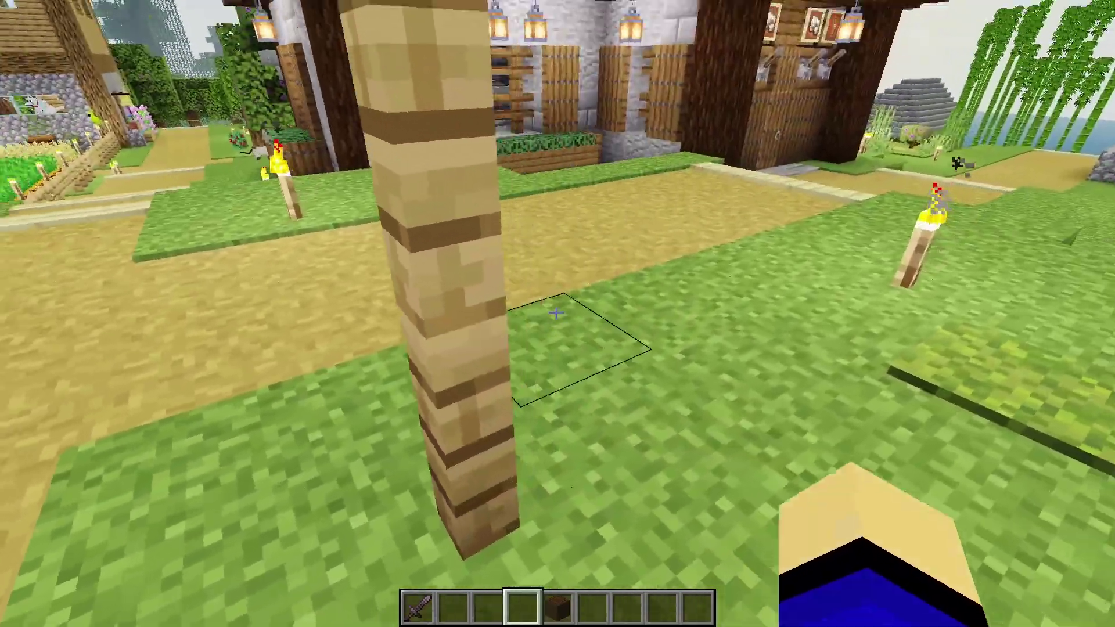
key("w")
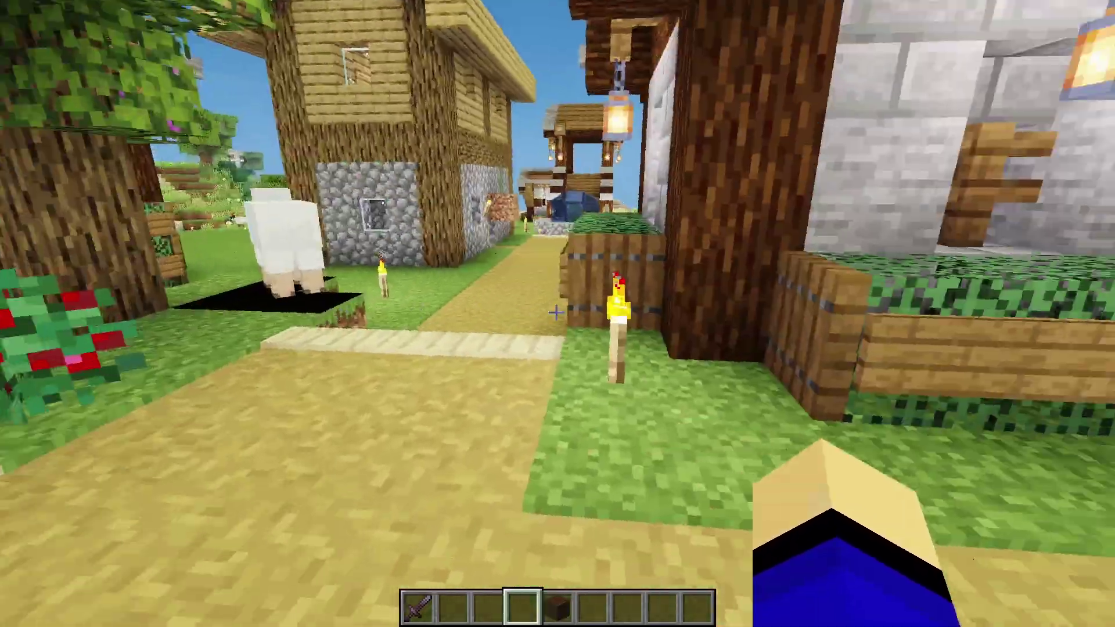
- Walk past the village houses and the farm, and show the debug overlay to check the frame rate with the YoFPS shader pack
key("w")
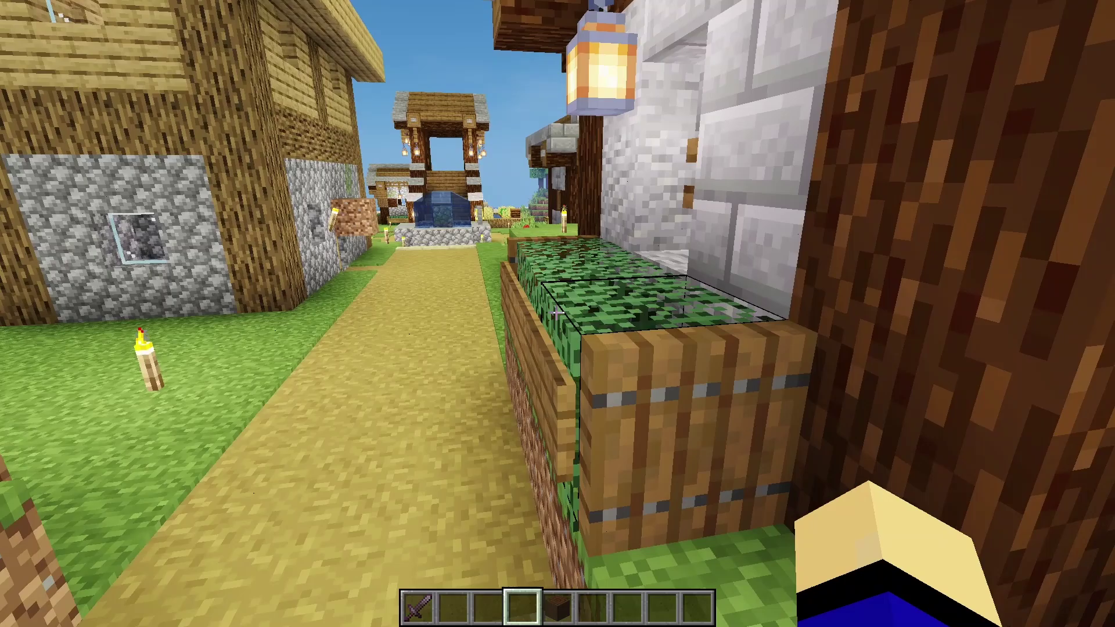
key("w")
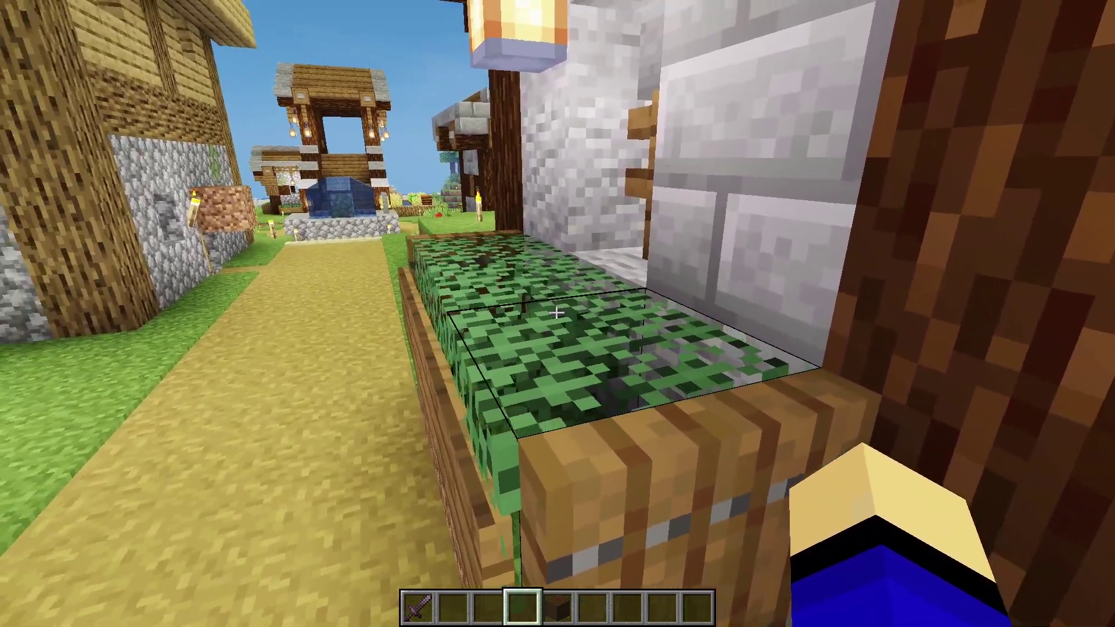
key("w")
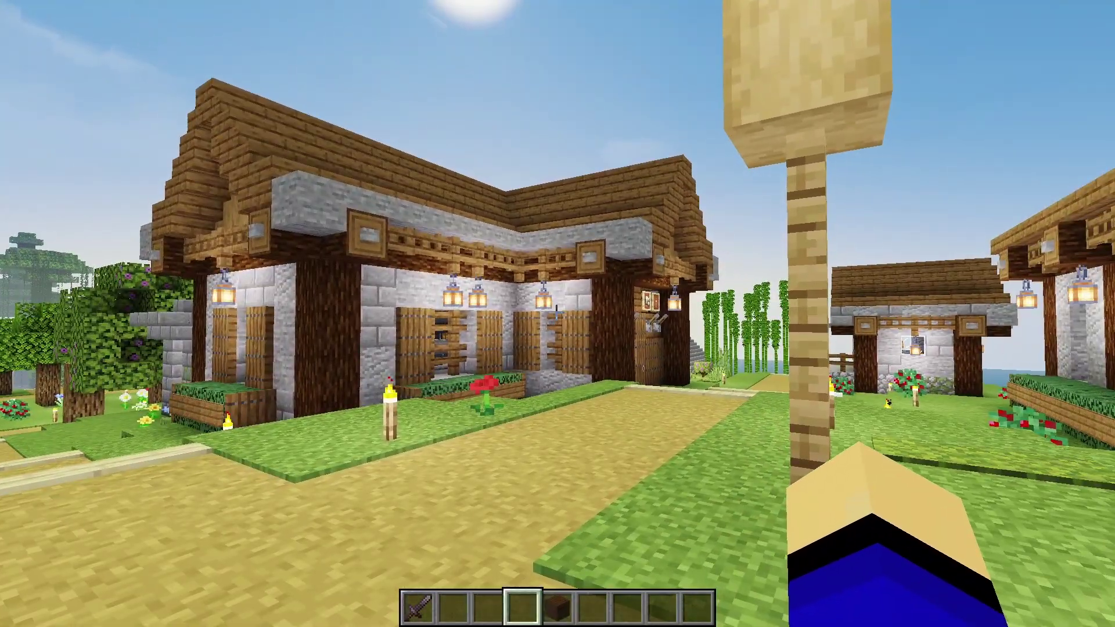
key("w")
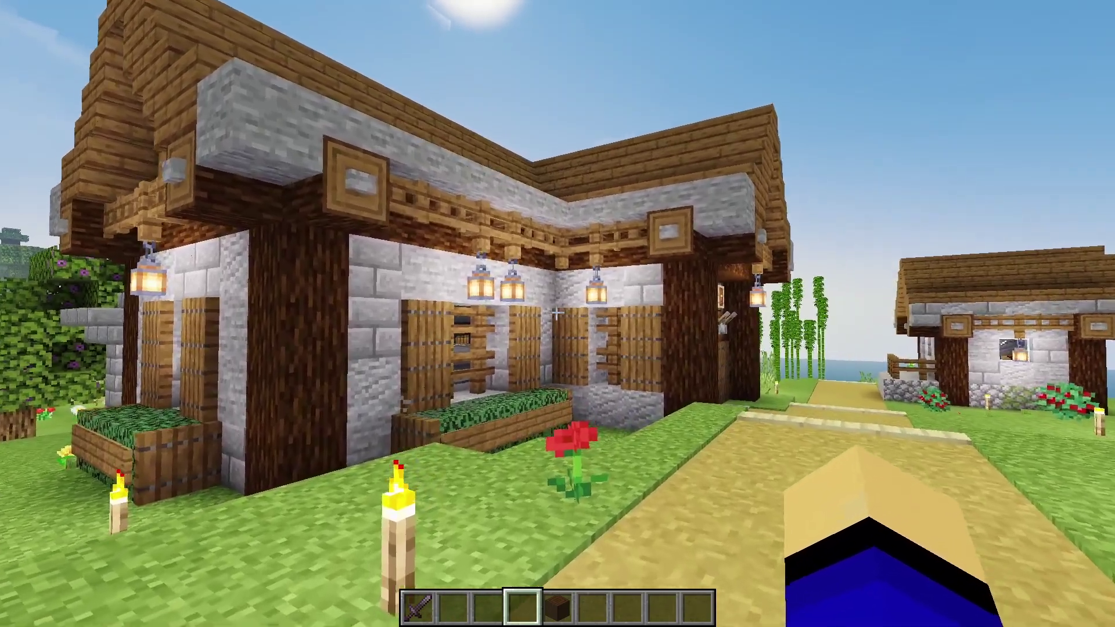
key("w")
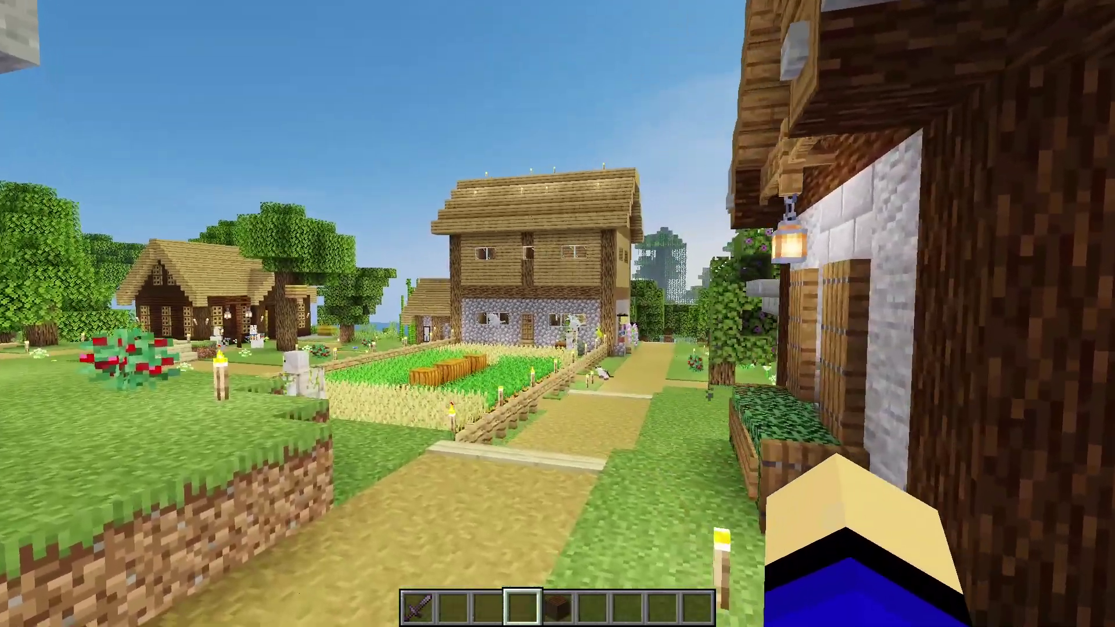
key("w")
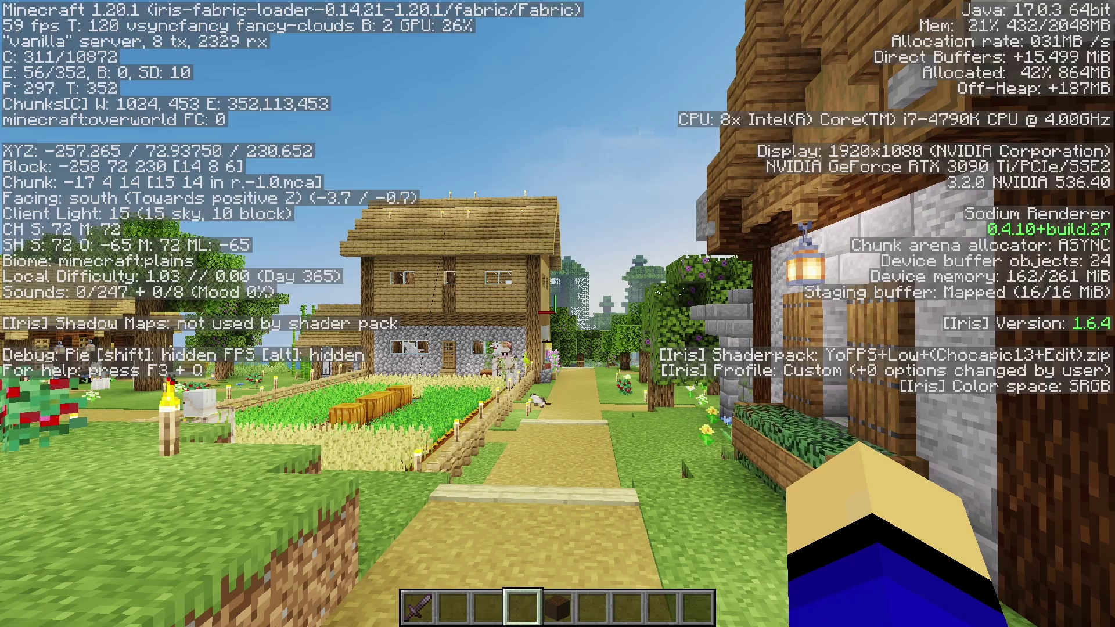
- Switch the in-game shader pack back to BSL_v8.2.04.zip and return to the game
key("Escape")
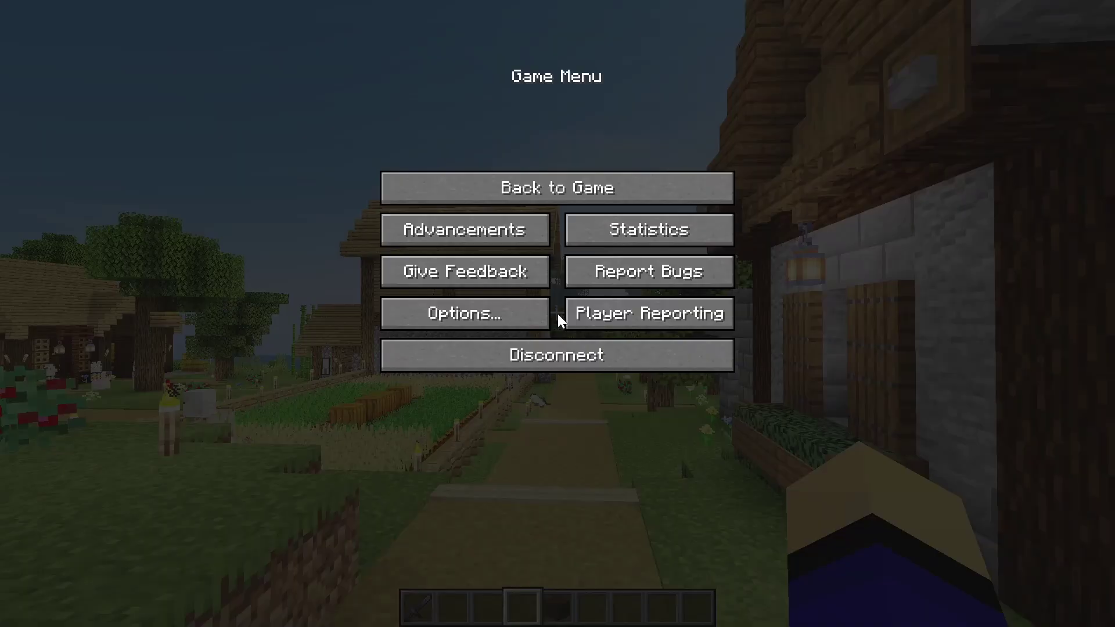
left_click(513, 321)
left_click(428, 236)
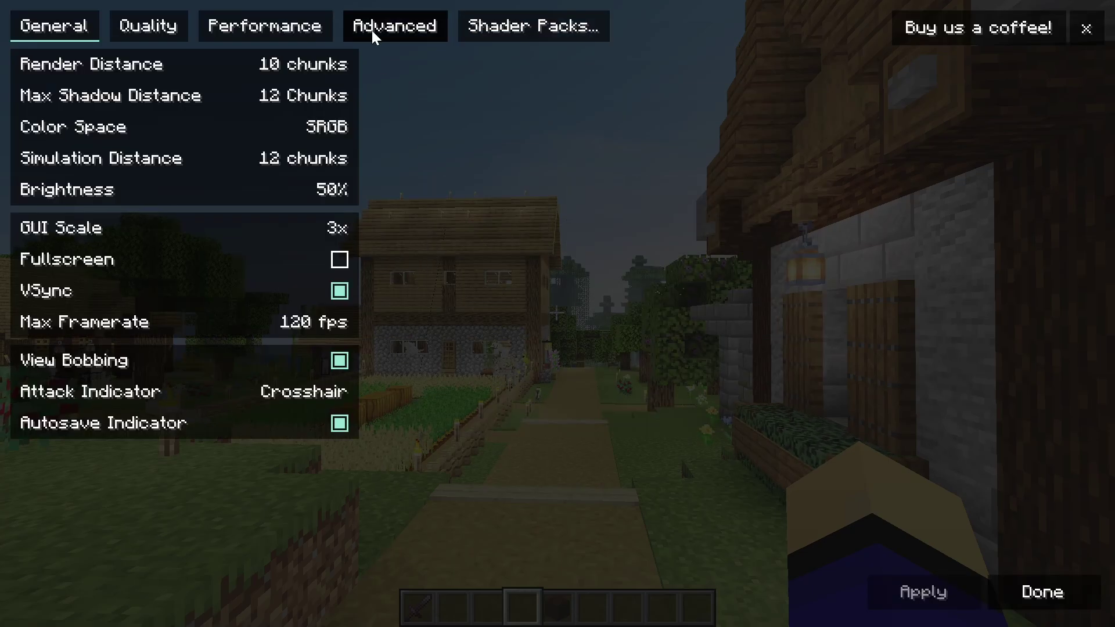
left_click(508, 23)
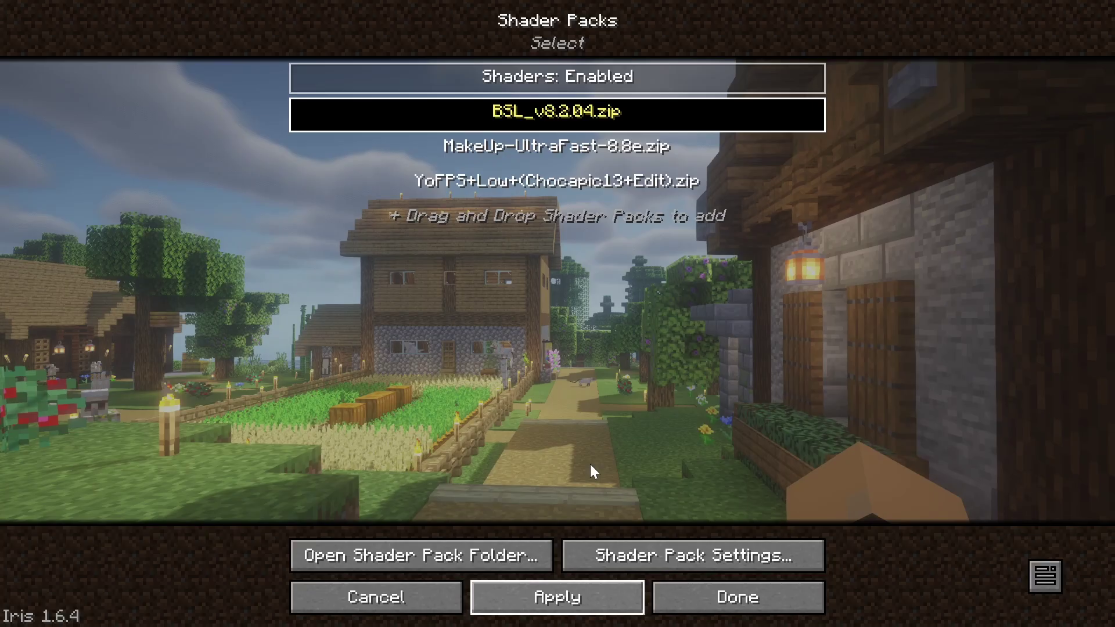
key("Escape")
key("Escape")
key("Escape")
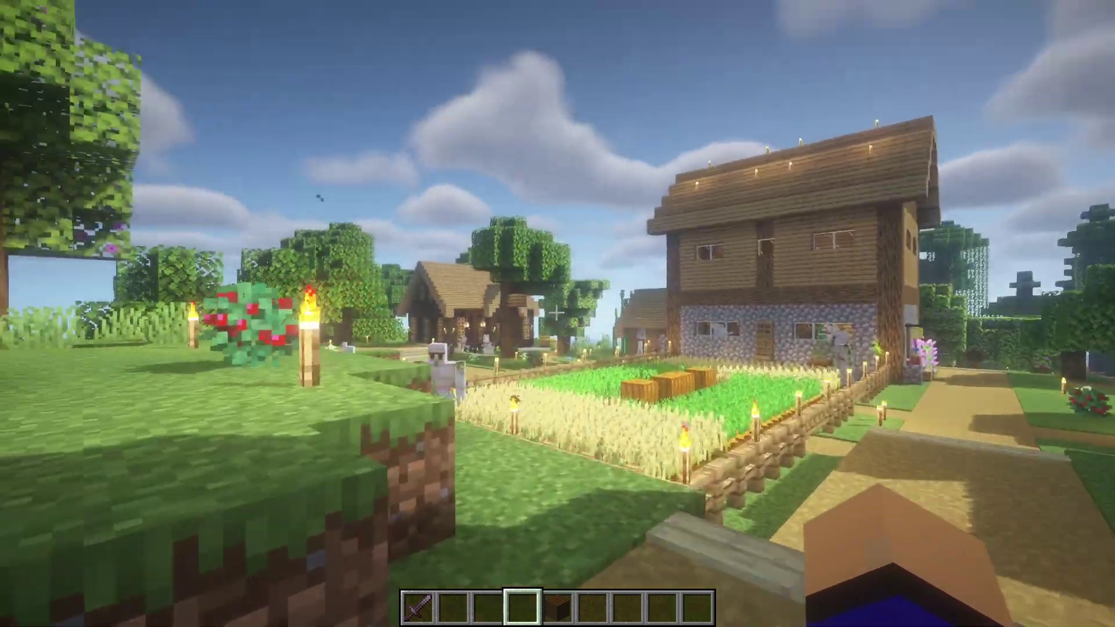
- Walk along the village path past the houses and flower beds to examine the BSL shader's lighting and shadows
key("w")
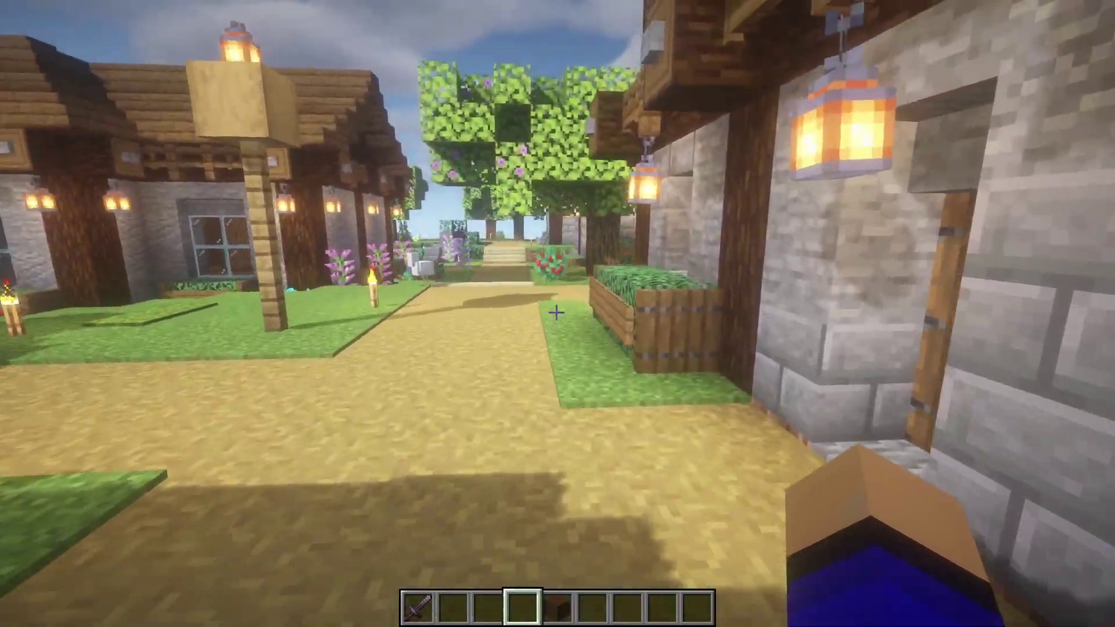
key("w")
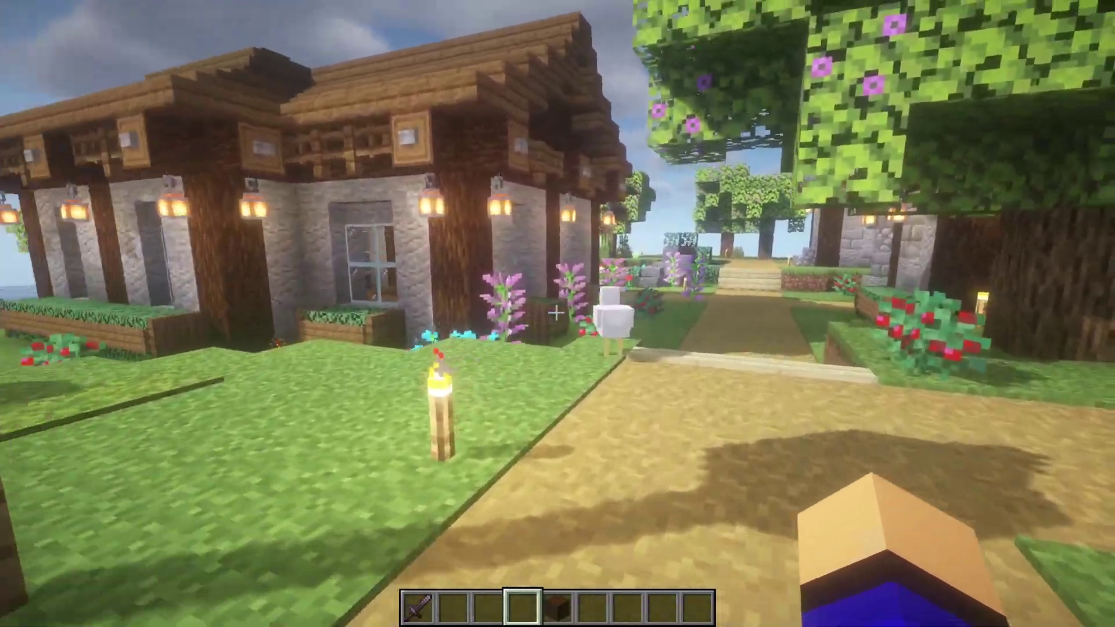
key("w")
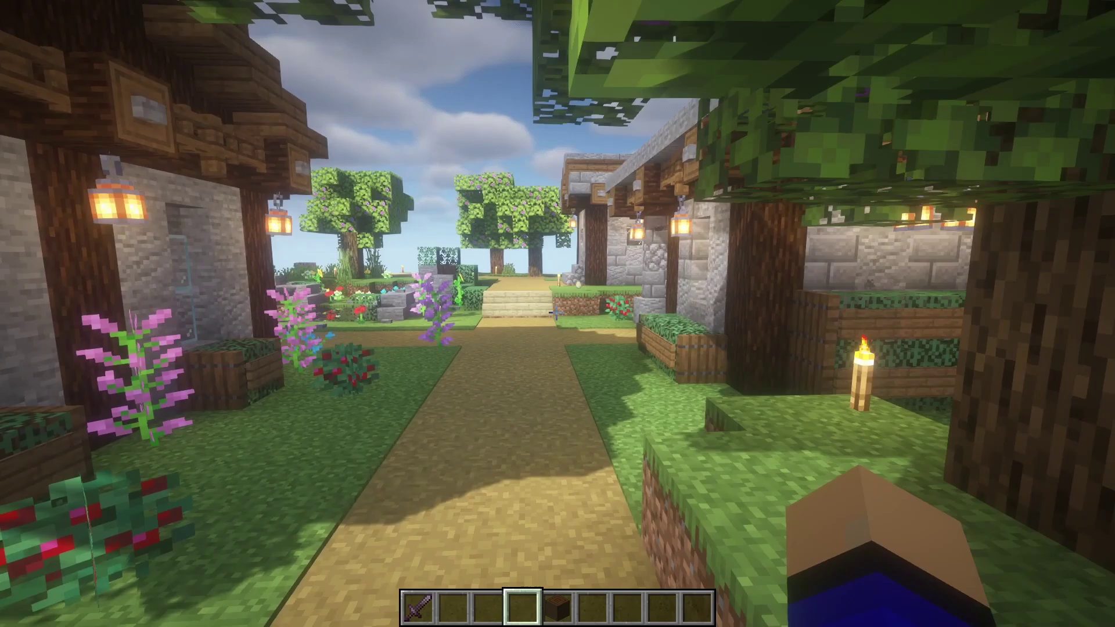
key("w")
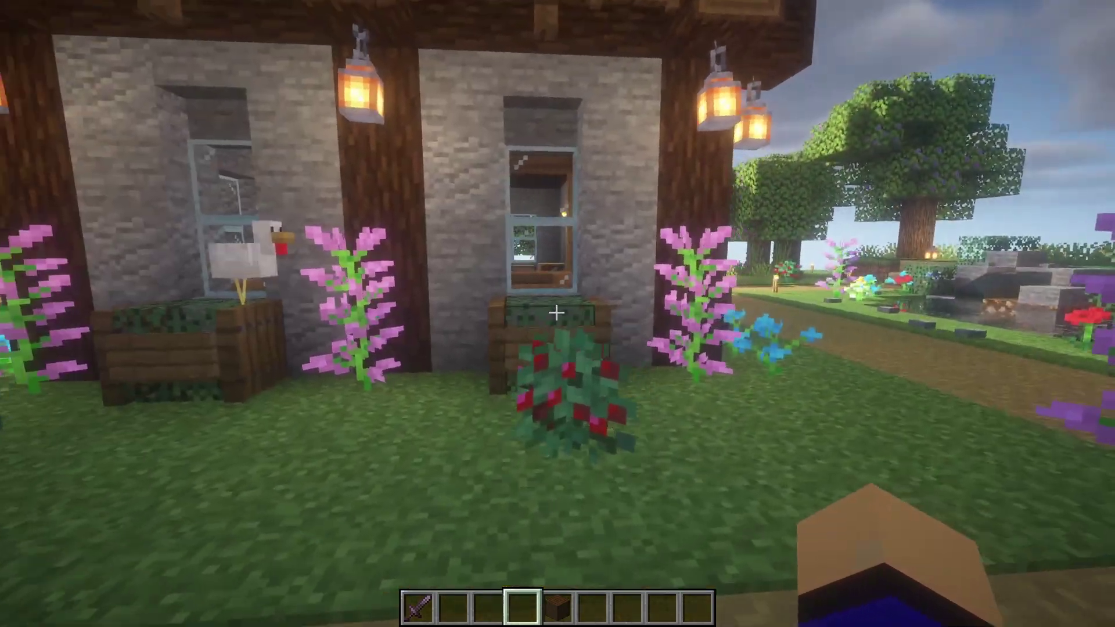